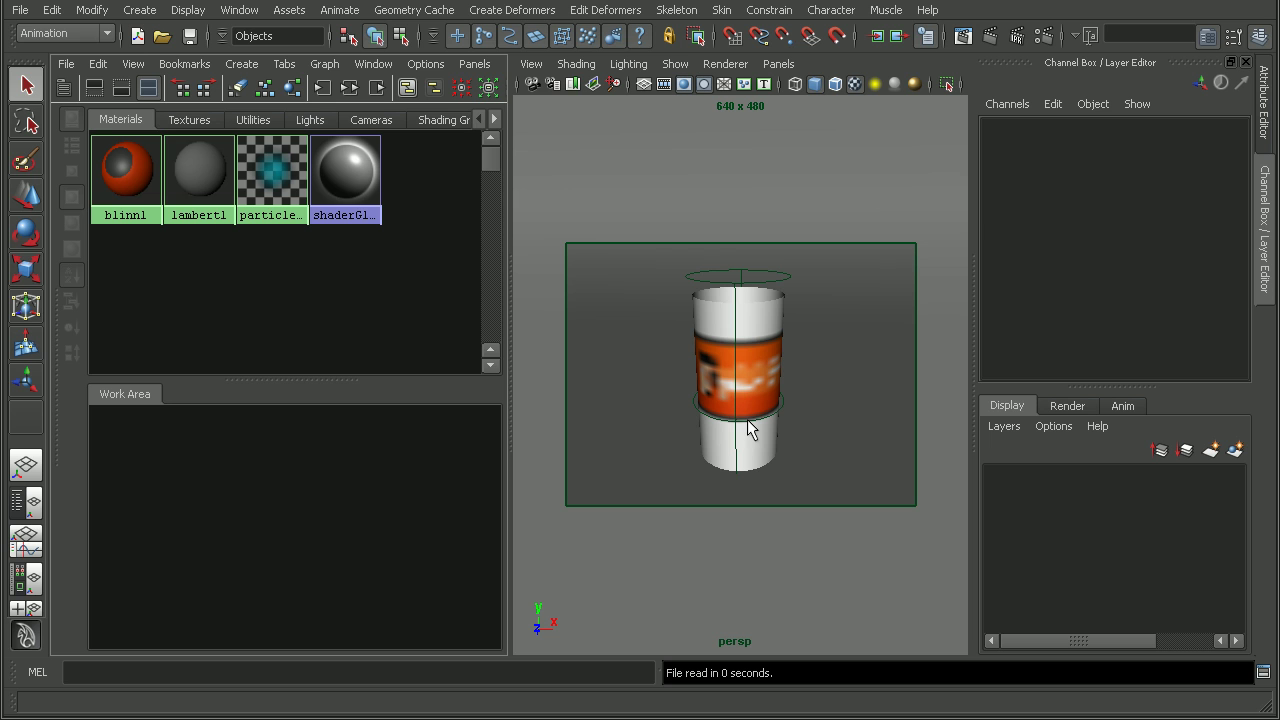
- Delete the blinn1 material in the Hypershade, then reselect the now-plain cylinder
{"action": "left_click", "coordinate": [750, 338]}
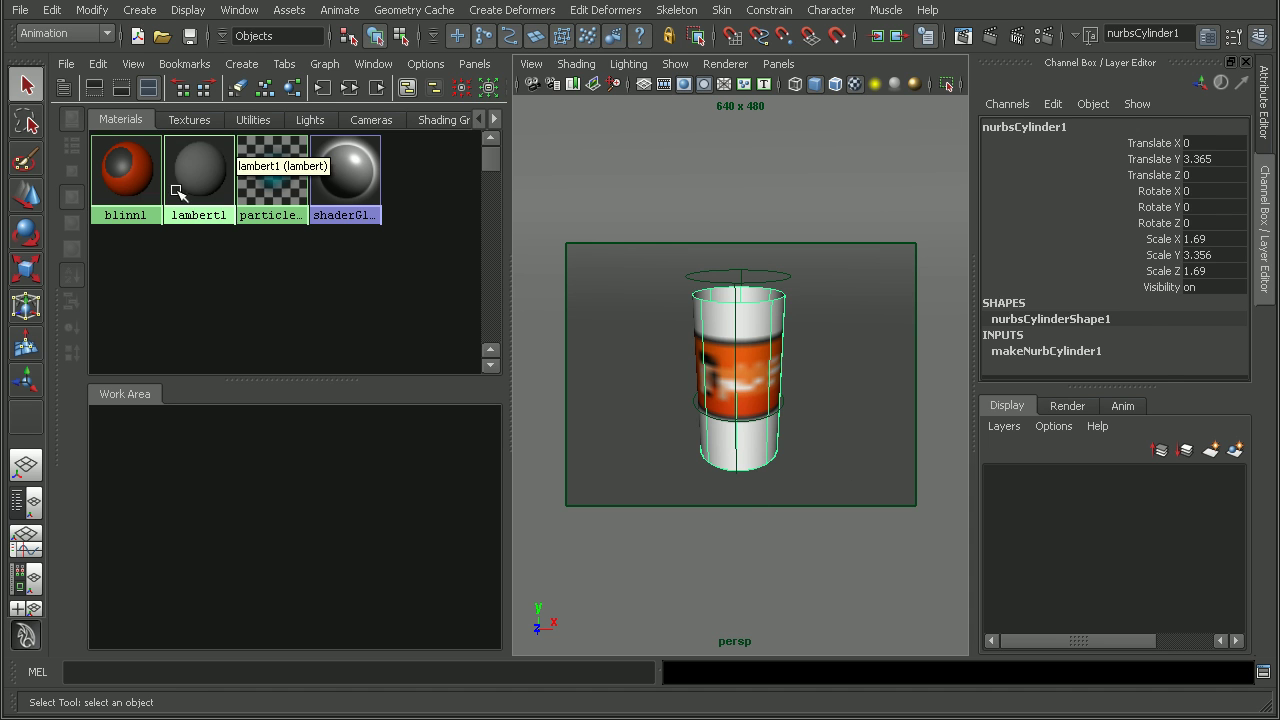
{"action": "left_click", "coordinate": [145, 168]}
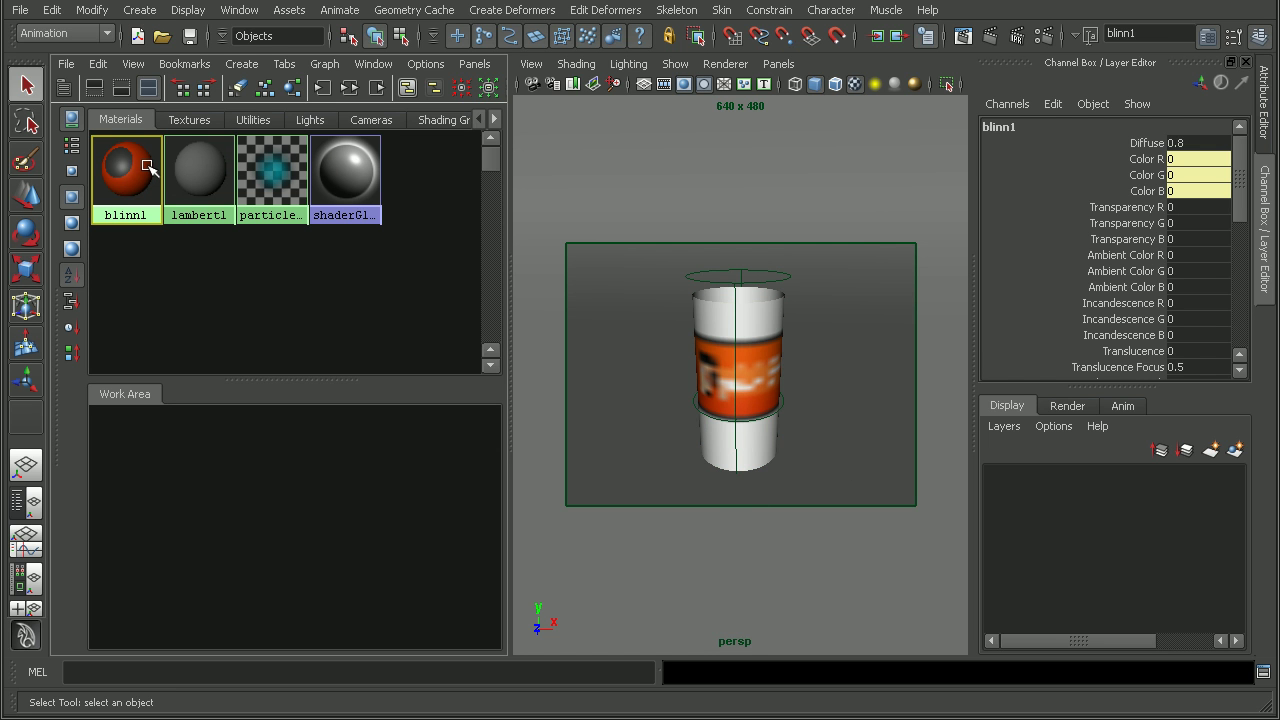
{"action": "key", "text": "Delete"}
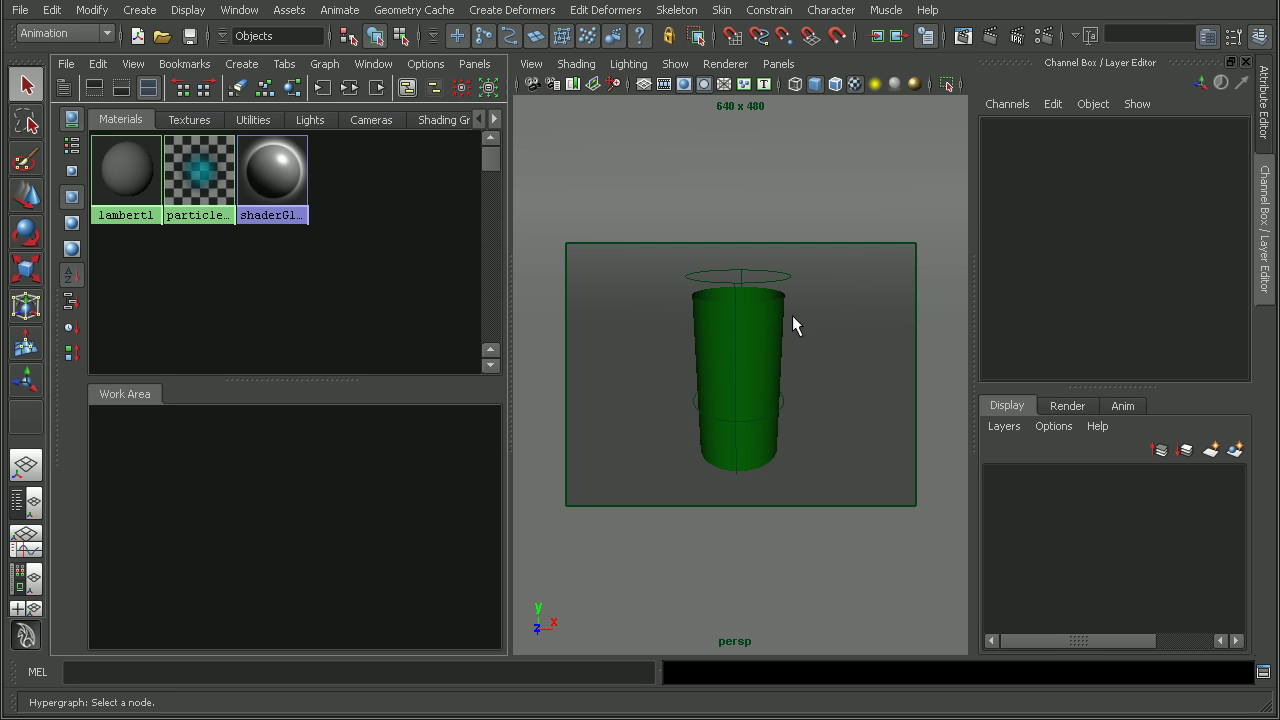
{"action": "left_click", "coordinate": [764, 367]}
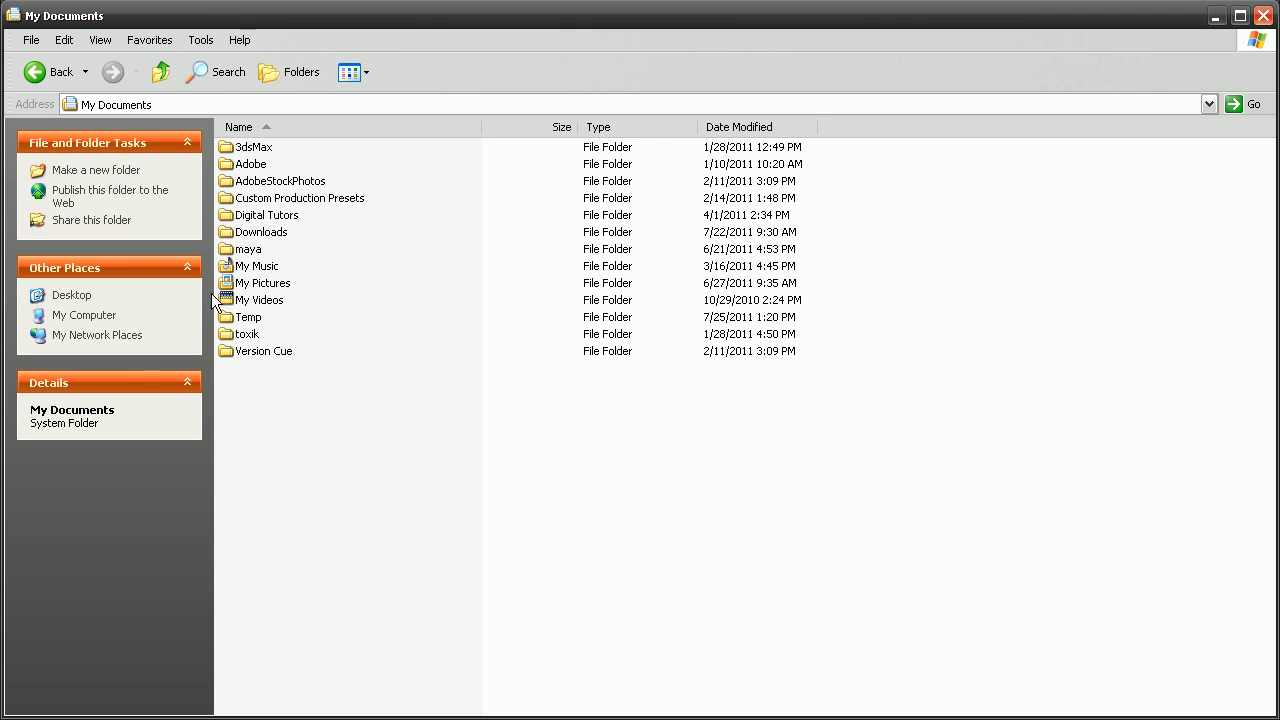
- Create a new text file in My Documents\maya\scripts named userSetup.mel, accepting the extension change
{"action": "double_click", "coordinate": [249, 251]}
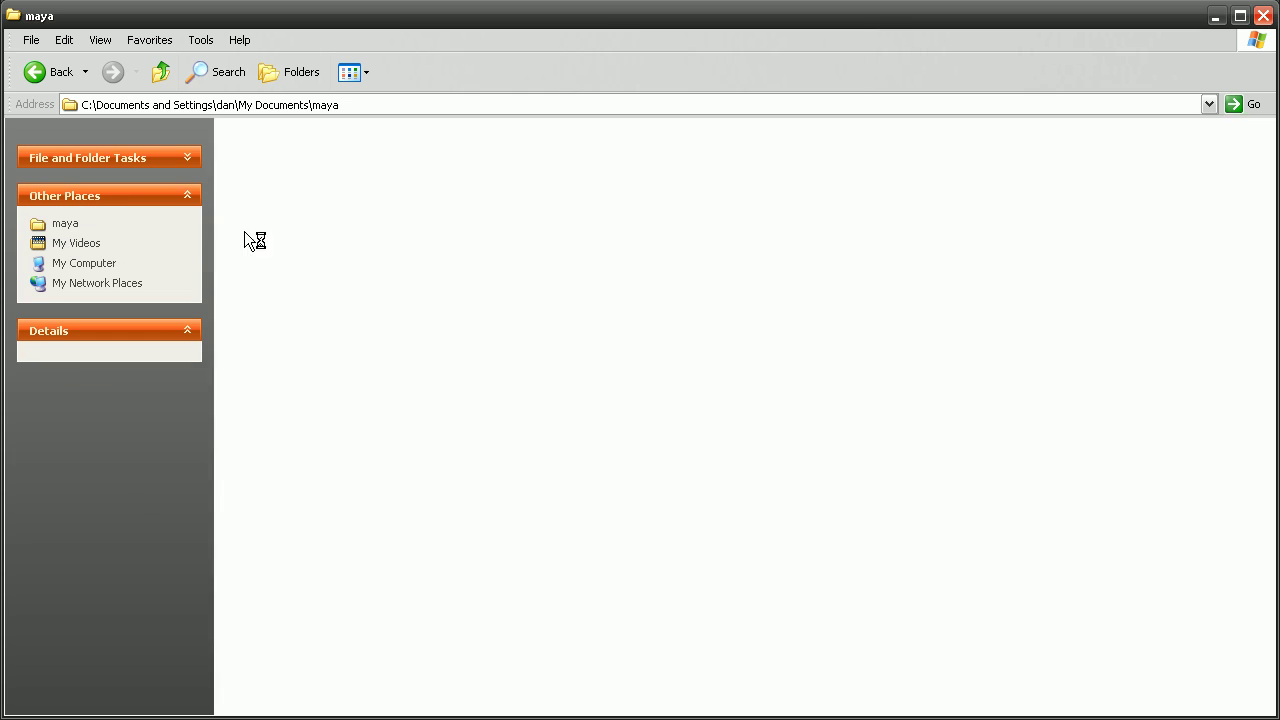
{"action": "double_click", "coordinate": [244, 231]}
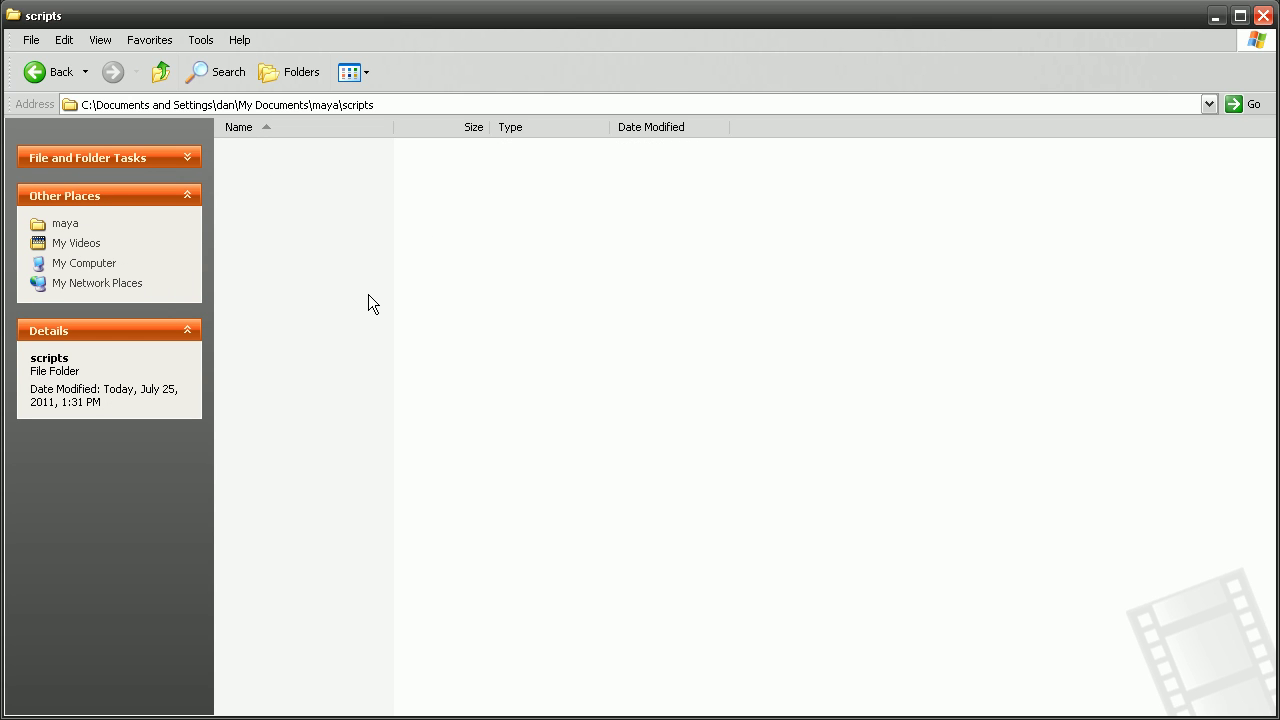
{"action": "right_click", "coordinate": [333, 193]}
{"action": "mouse_move", "coordinate": [395, 364]}
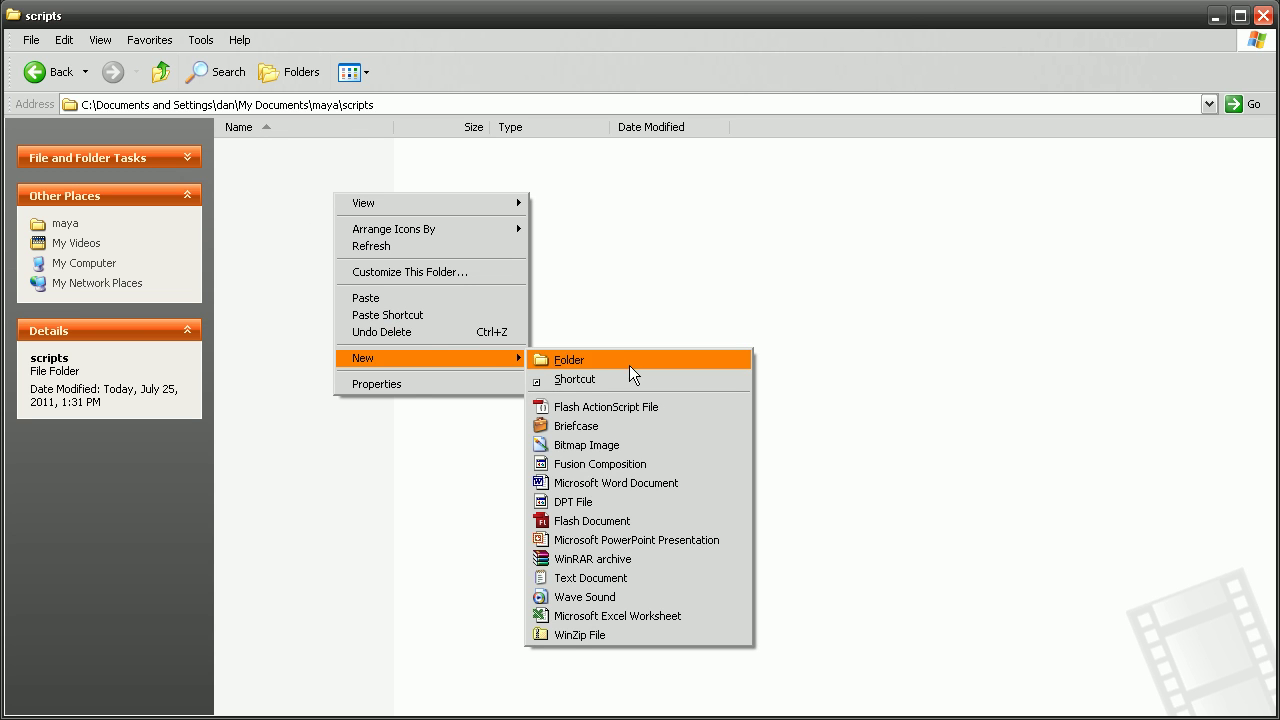
{"action": "left_click", "coordinate": [612, 580]}
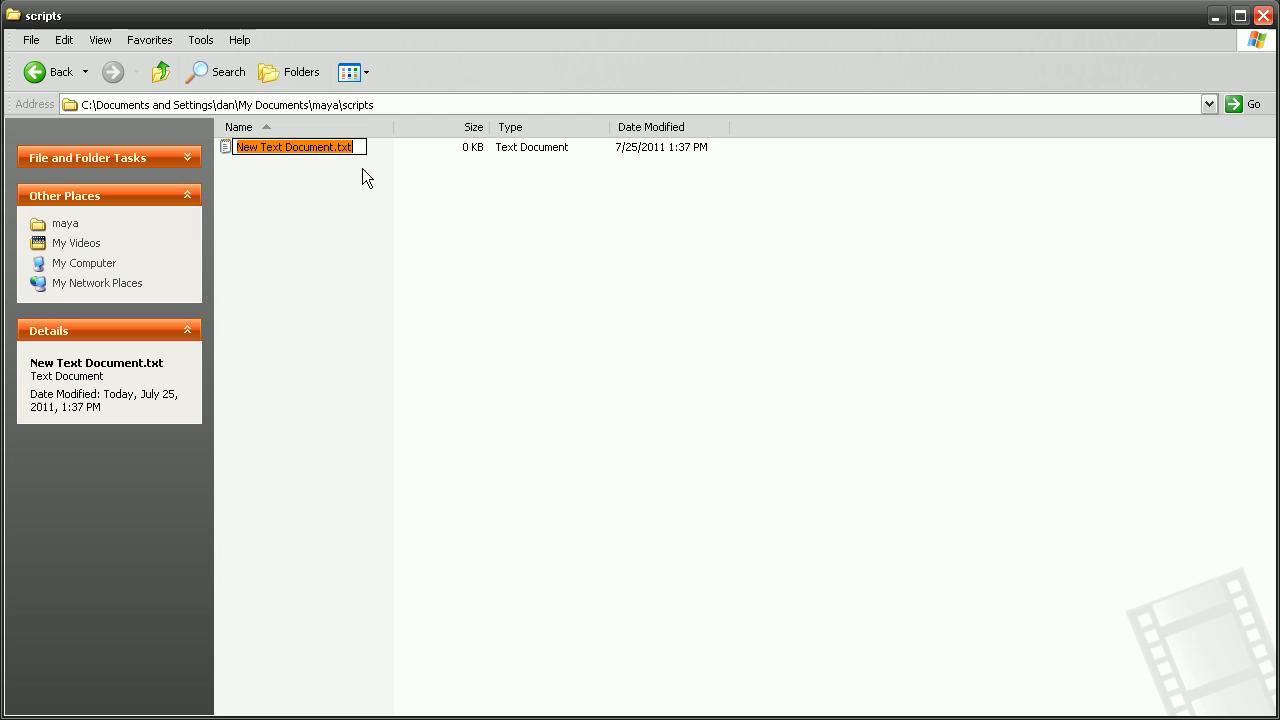
{"action": "type", "text": "userSetup.mel"}
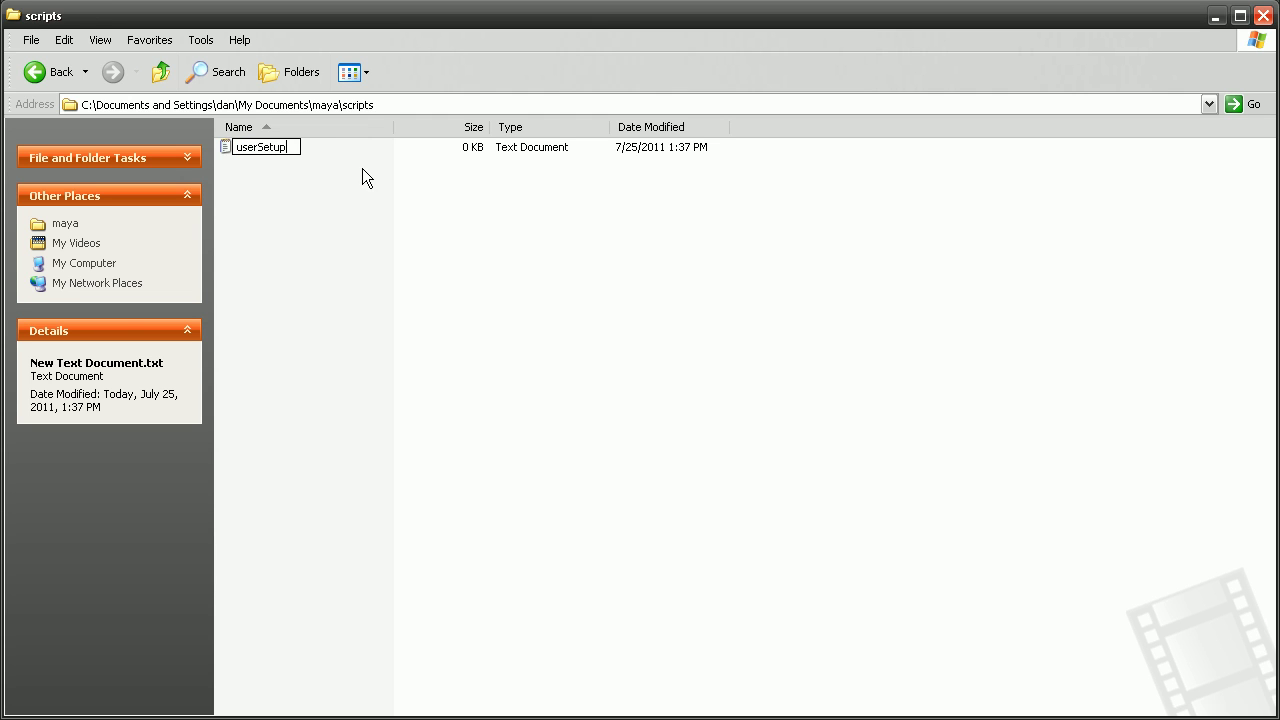
{"action": "key", "text": "Return"}
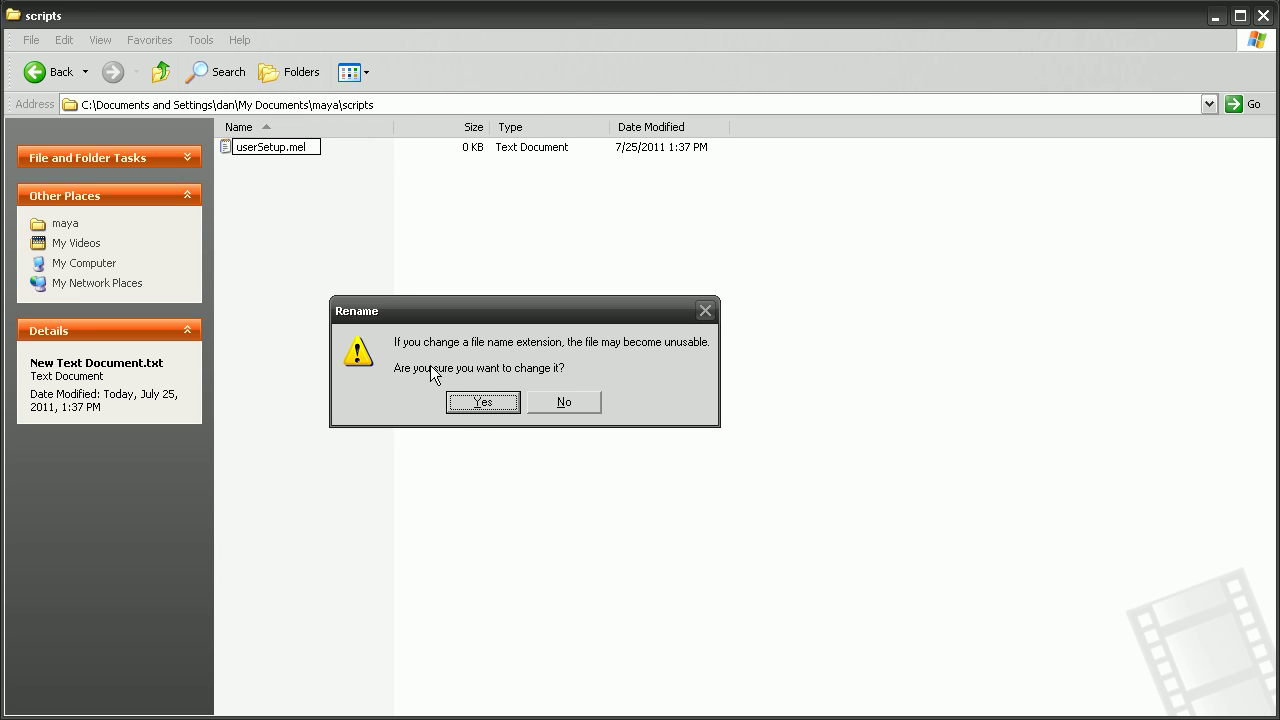
{"action": "left_click", "coordinate": [475, 411]}
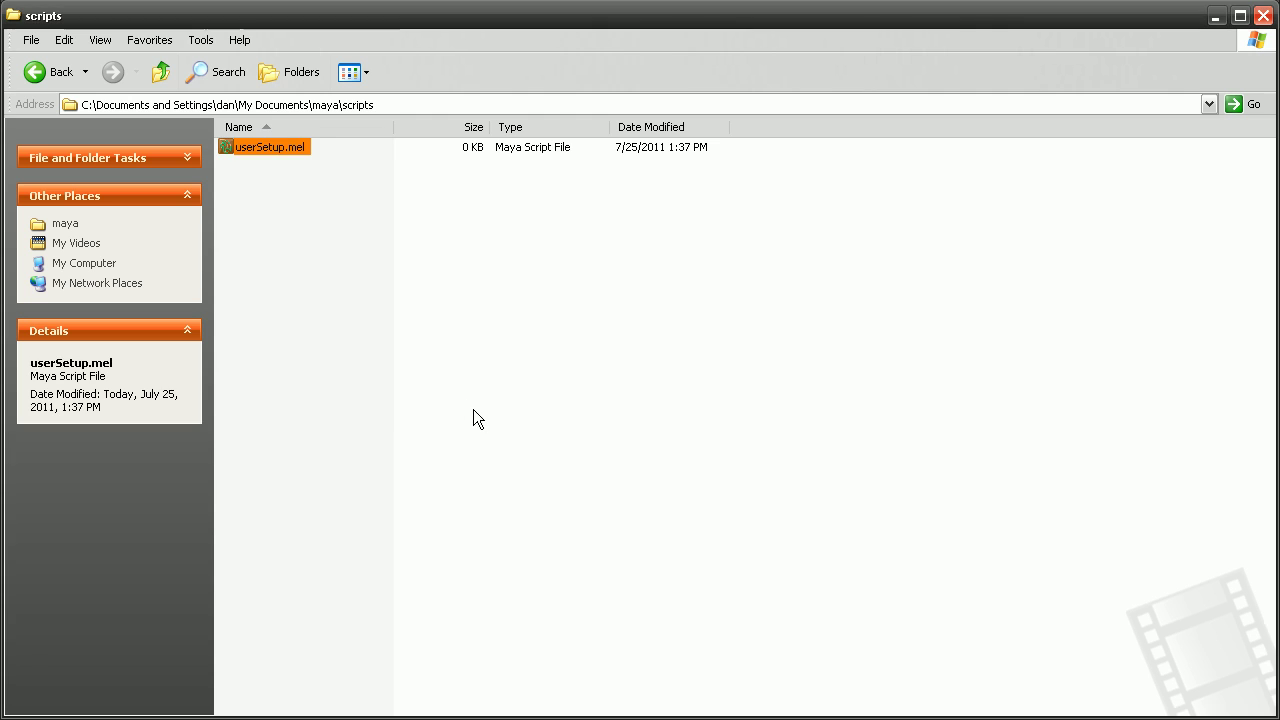
{"action": "left_click", "coordinate": [344, 241]}
{"action": "left_click", "coordinate": [275, 147]}
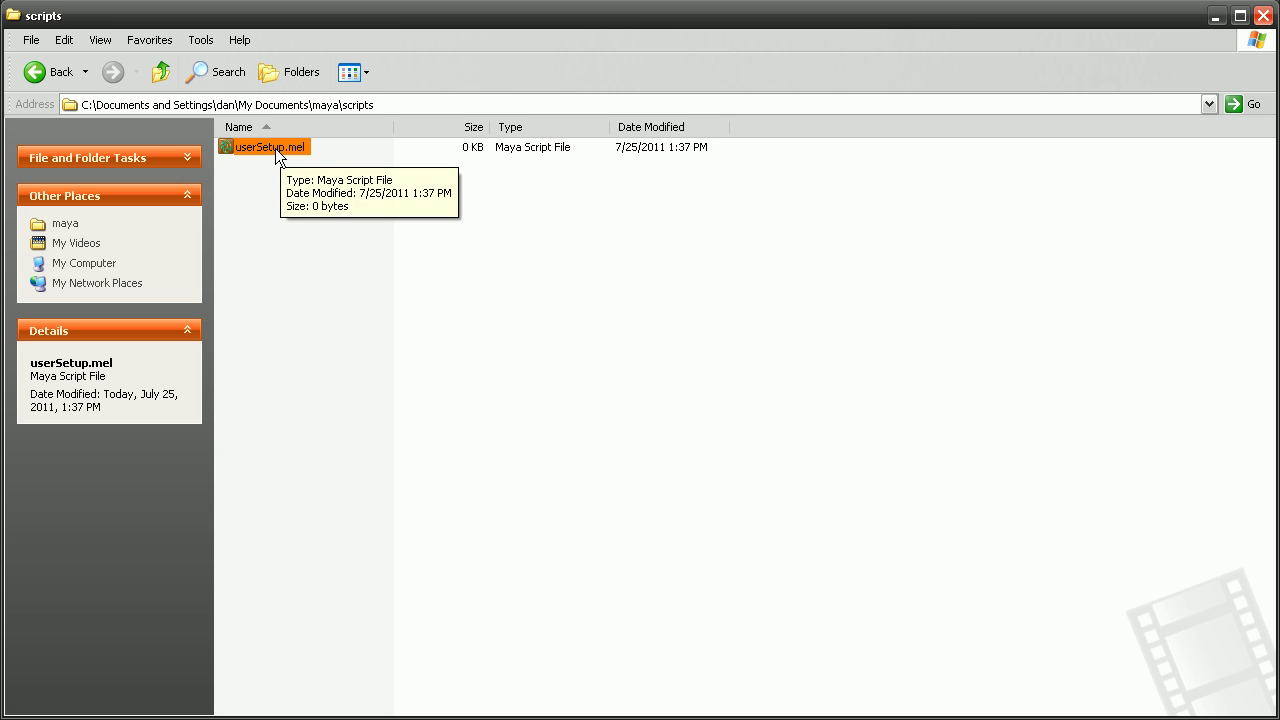
- Open userSetup.mel in Notepad++ and type the opening line evalDeferred("{\
{"action": "right_click", "coordinate": [277, 148]}
{"action": "left_click", "coordinate": [348, 237]}
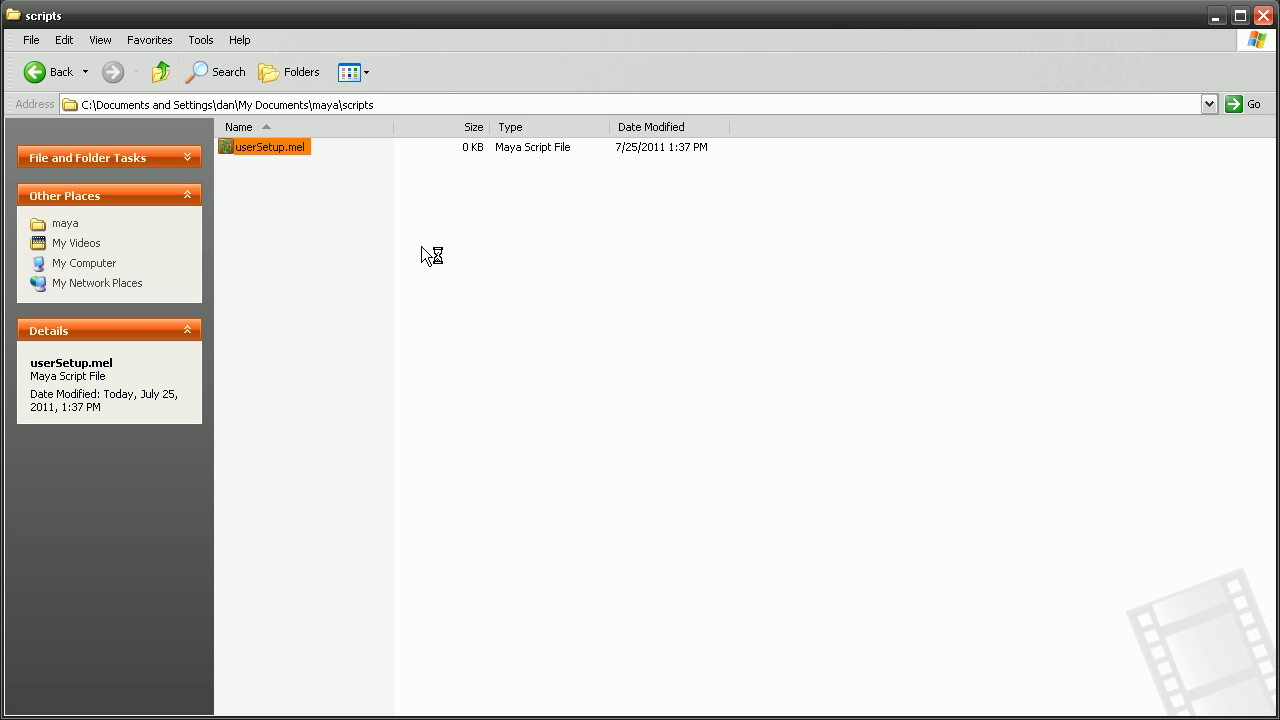
{"action": "left_click_drag", "start_coordinate": [490, 66], "coordinate": [514, 77]}
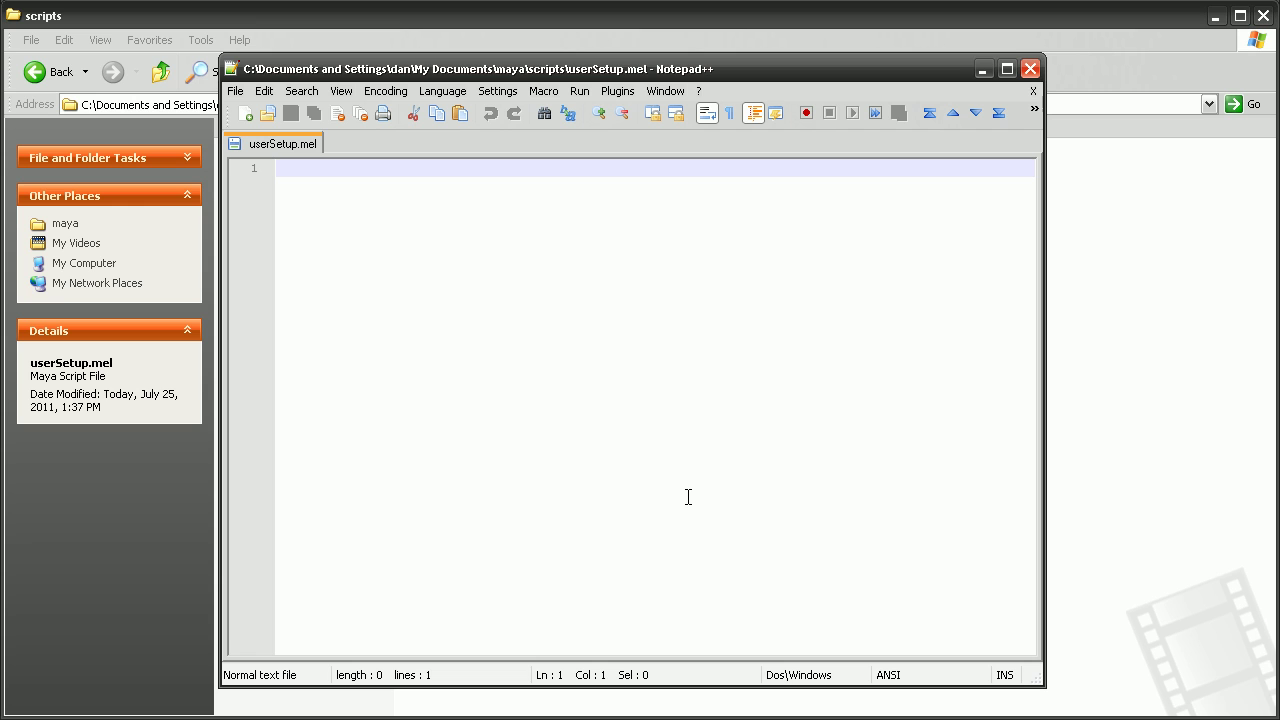
{"action": "type", "text": "eval"}
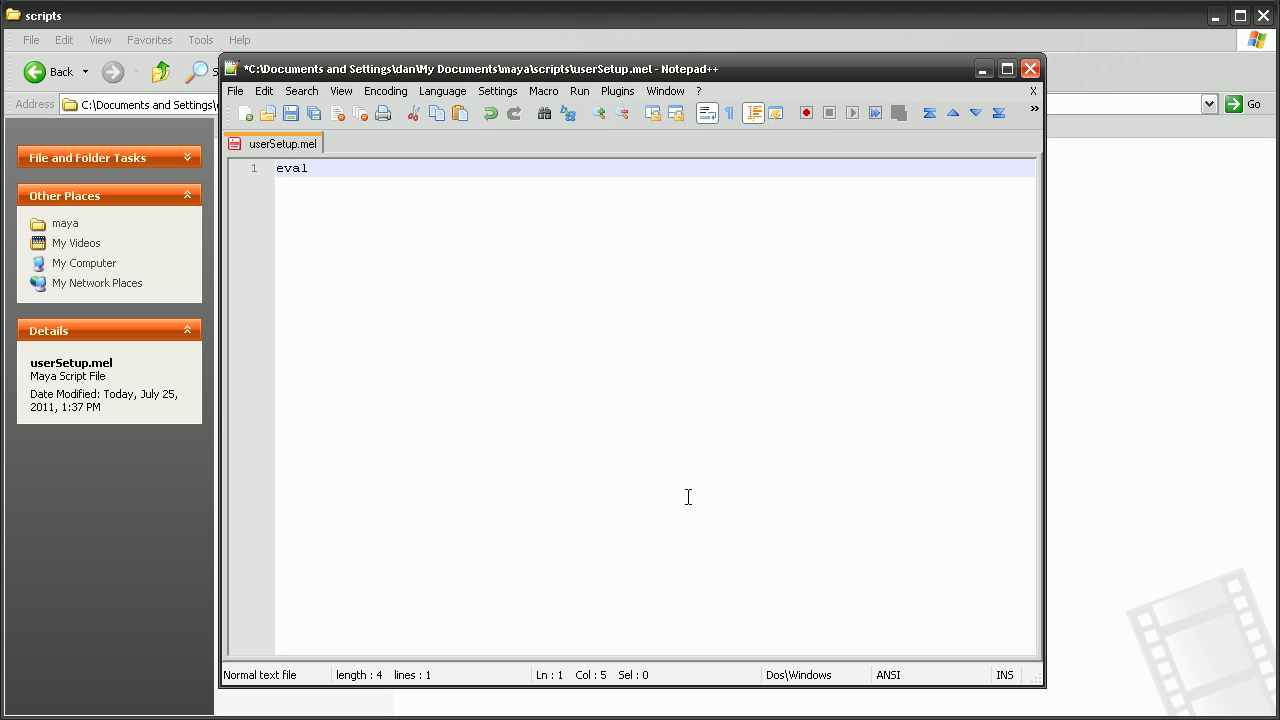
{"action": "type", "text": "Deferred"}
{"action": "left_click_drag", "start_coordinate": [308, 169], "coordinate": [313, 170]}
{"action": "left_click", "coordinate": [410, 176]}
{"action": "type", "text": "(\"("}
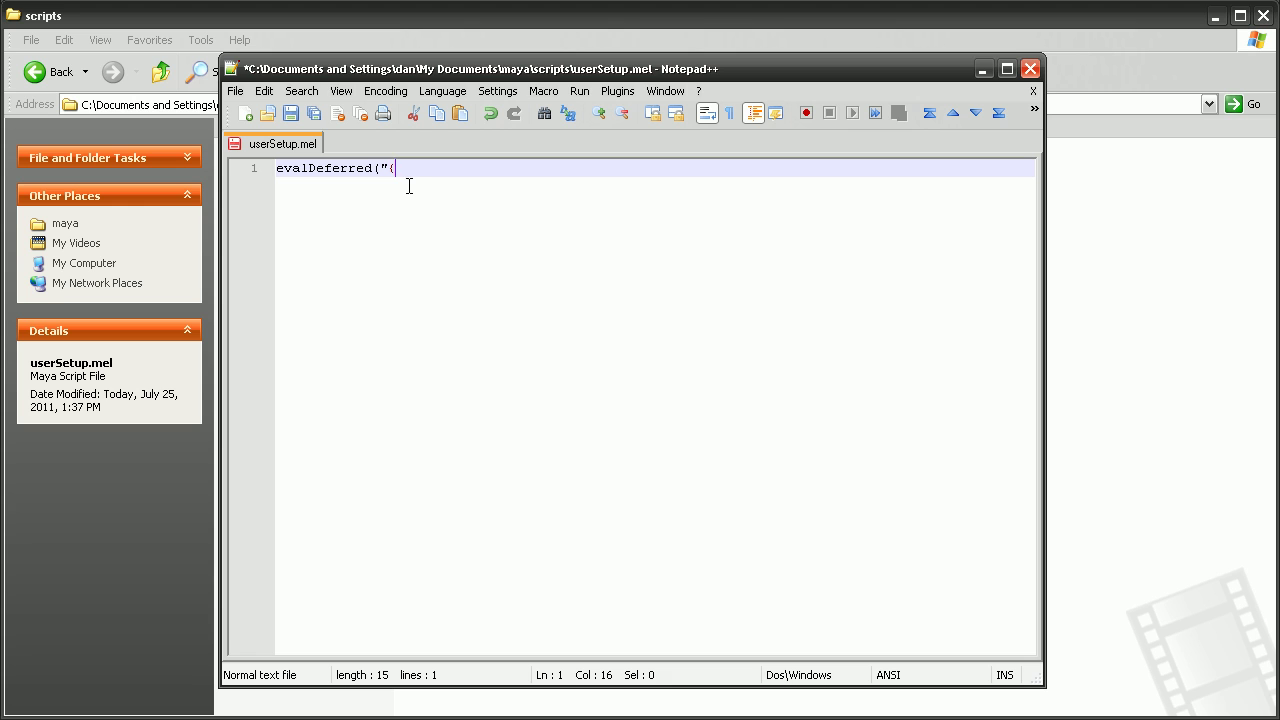
{"action": "type", "text": "\\"}
{"action": "key", "text": "Return"}
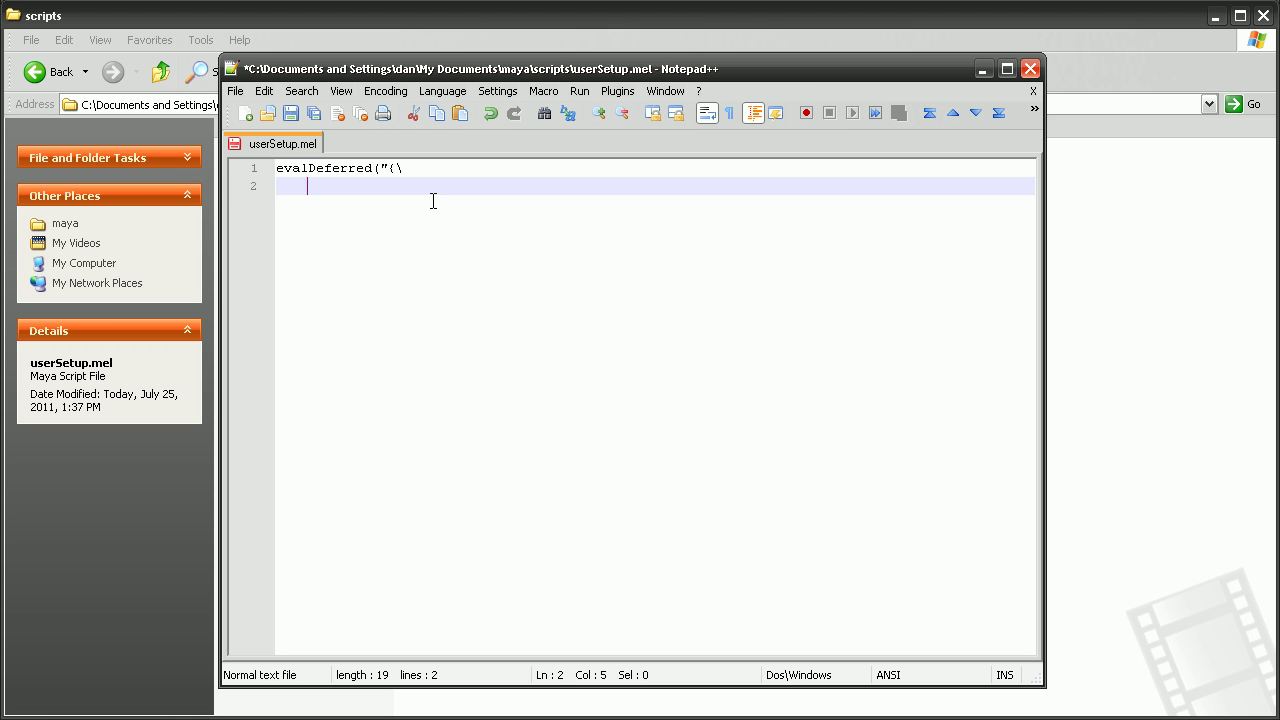
- Add the line setAttr lambert1.color 1 0.4 0 and close the block with }");
{"action": "type", "text": "setAttr lambert1.color"}
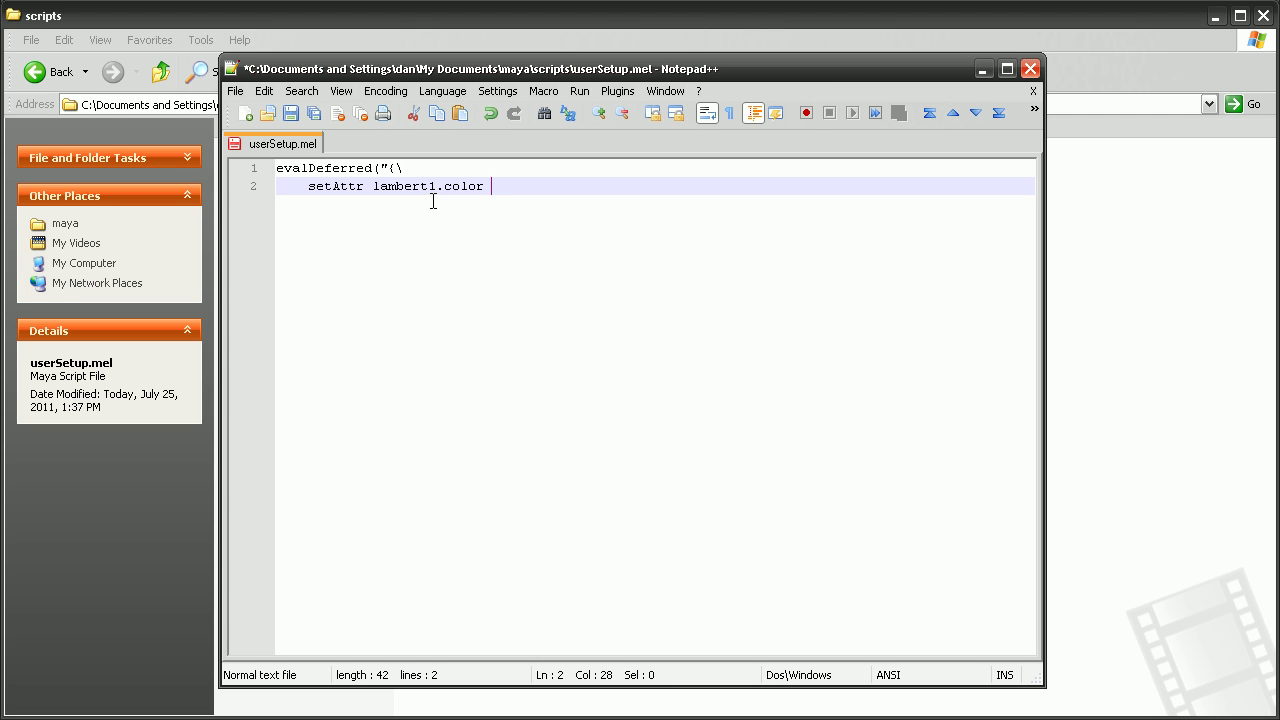
{"action": "type", "text": "1 0.4 0;"}
{"action": "double_click", "coordinate": [495, 189]}
{"action": "left_click_drag", "start_coordinate": [508, 188], "coordinate": [533, 188]}
{"action": "double_click", "coordinate": [545, 187]}
{"action": "left_click", "coordinate": [580, 195]}
{"action": "key", "text": "BackSpace"}
{"action": "key", "text": "Return"}
{"action": "type", "text": "}"}
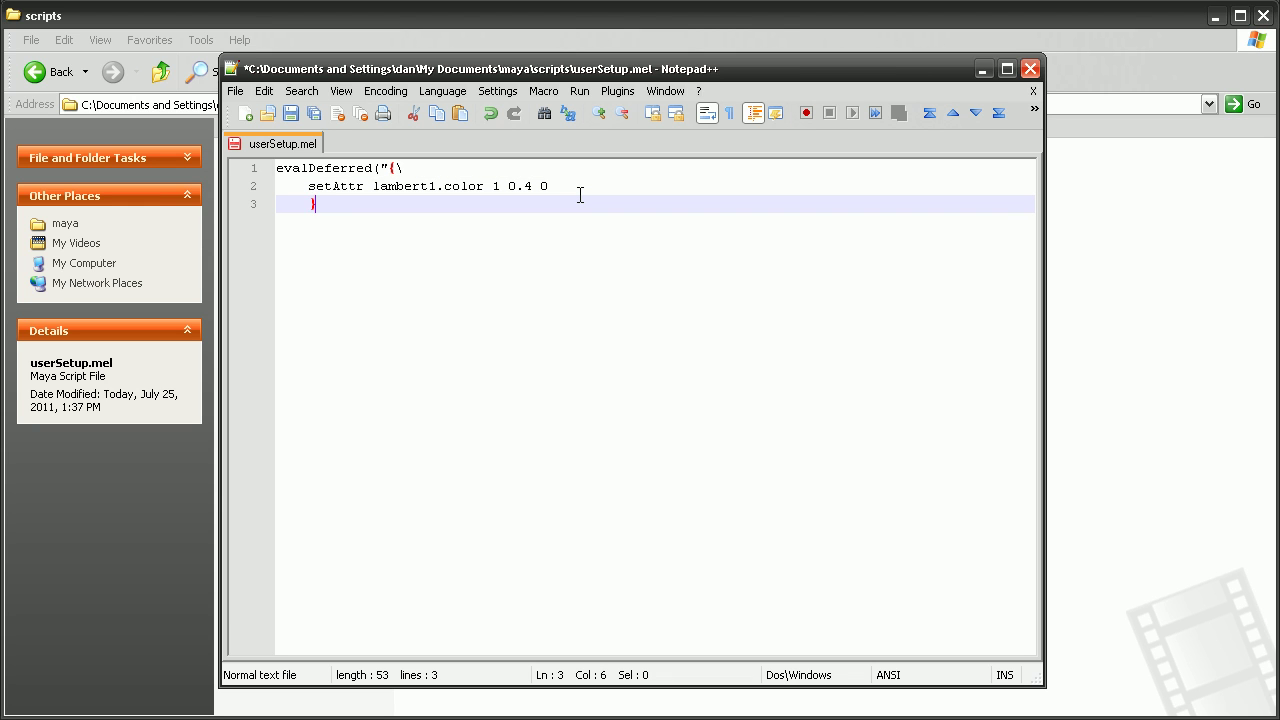
{"action": "type", "text": "\");"}
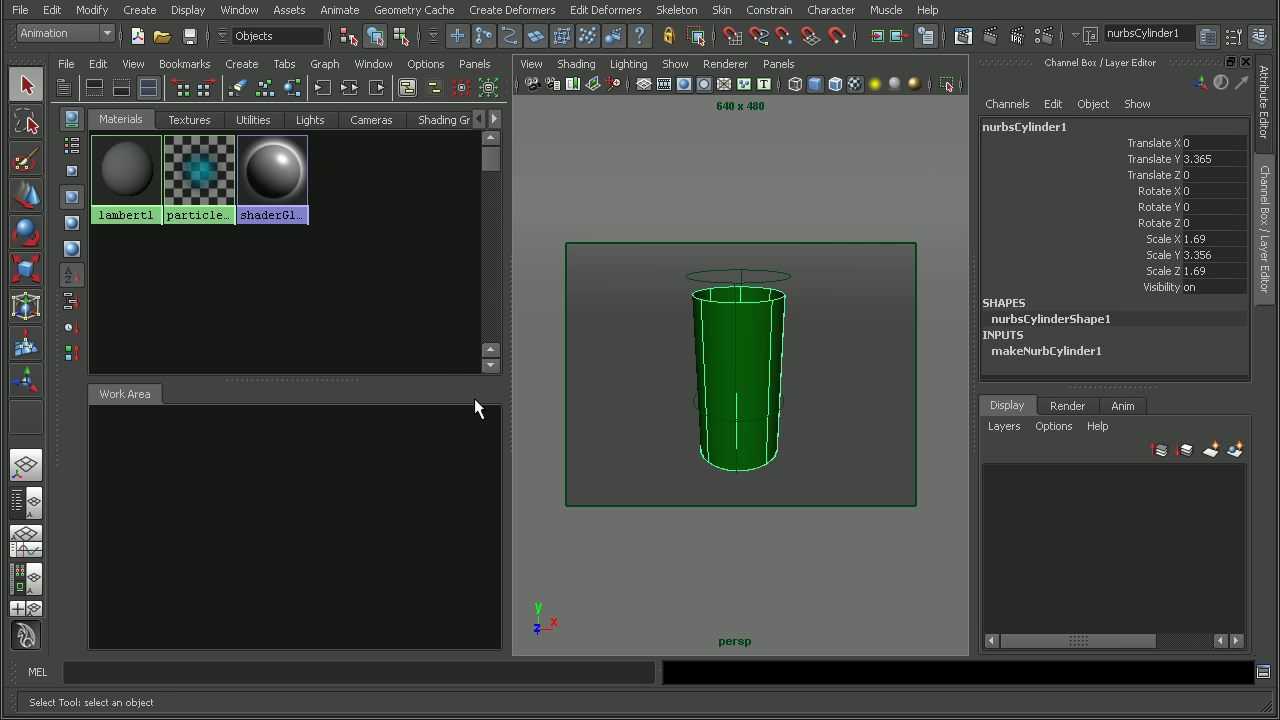
- Start a new scene without saving, check that lambert1 is 0.5 gray, and exit Maya
{"action": "left_click", "coordinate": [137, 35]}
{"action": "left_click", "coordinate": [515, 355]}
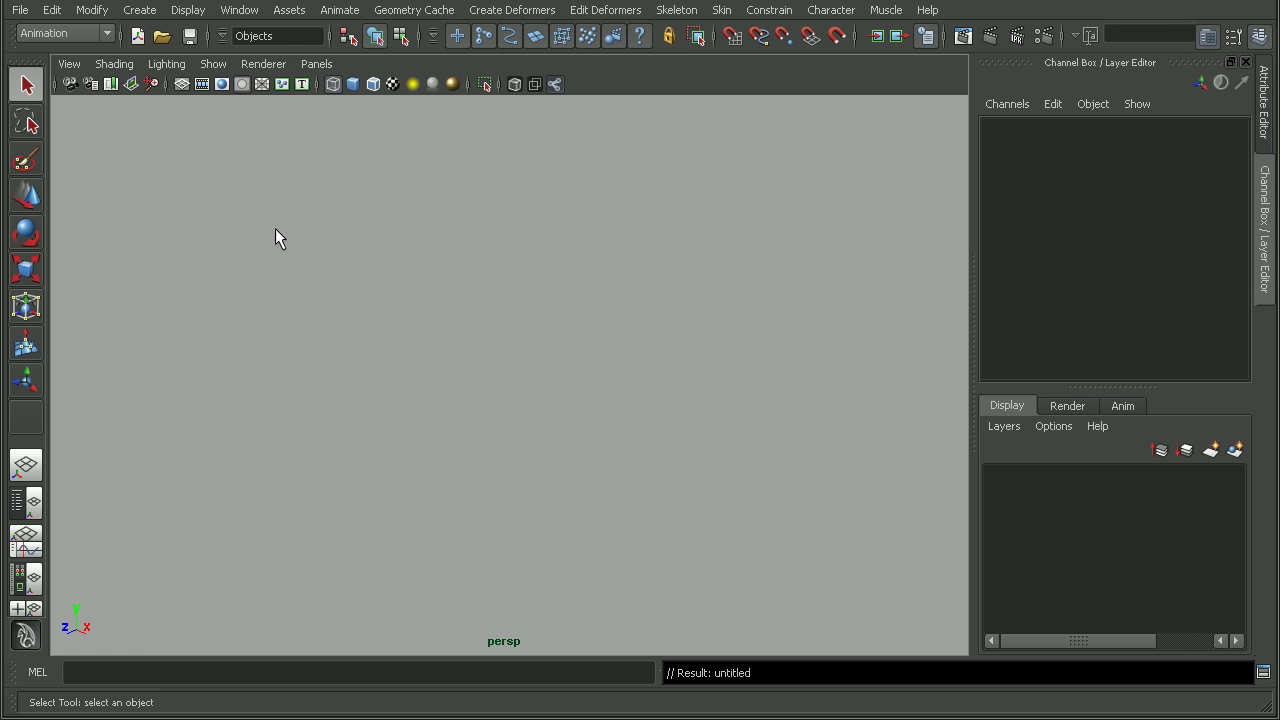
{"action": "left_click", "coordinate": [26, 578]}
{"action": "left_click", "coordinate": [121, 212]}
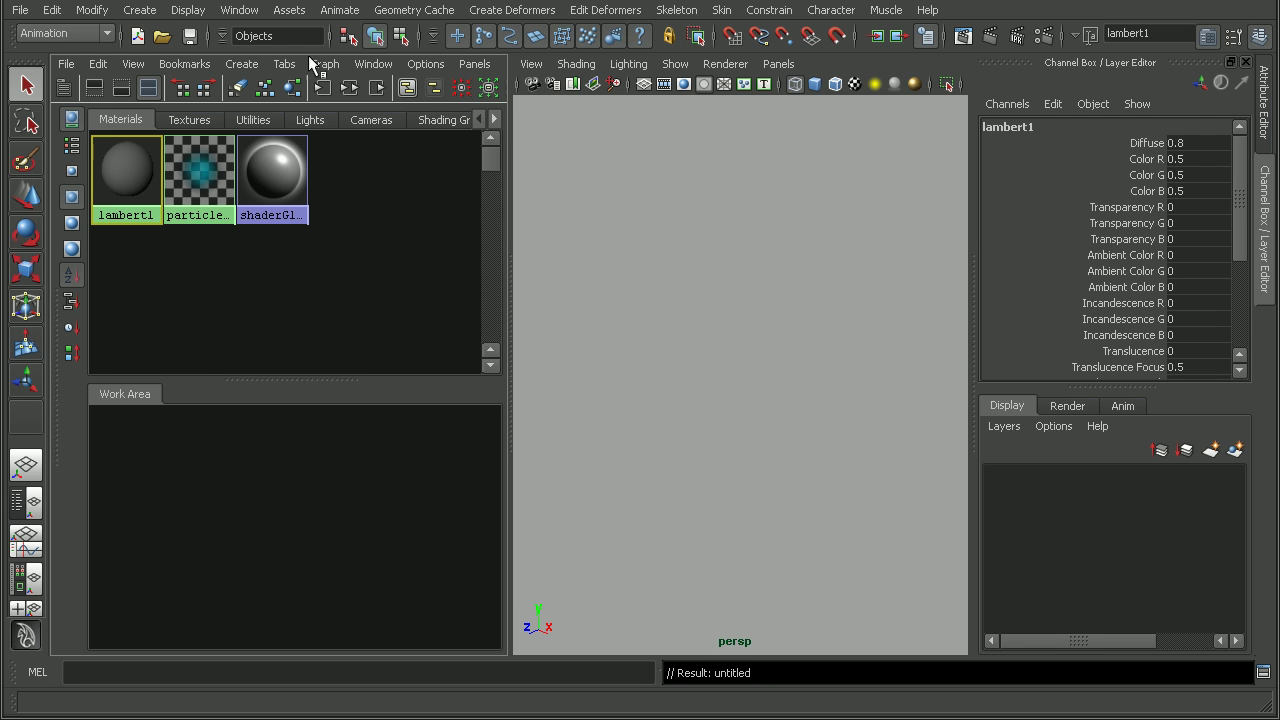
{"action": "left_click", "coordinate": [20, 10]}
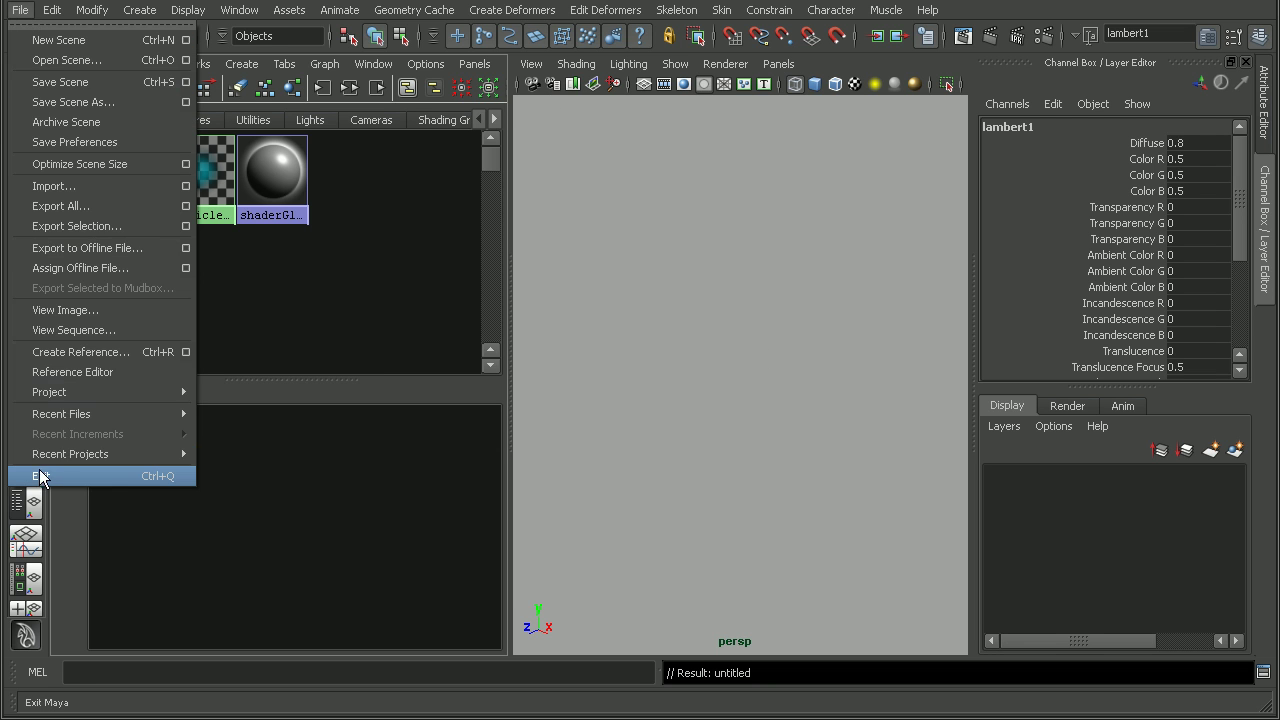
{"action": "left_click", "coordinate": [121, 476]}
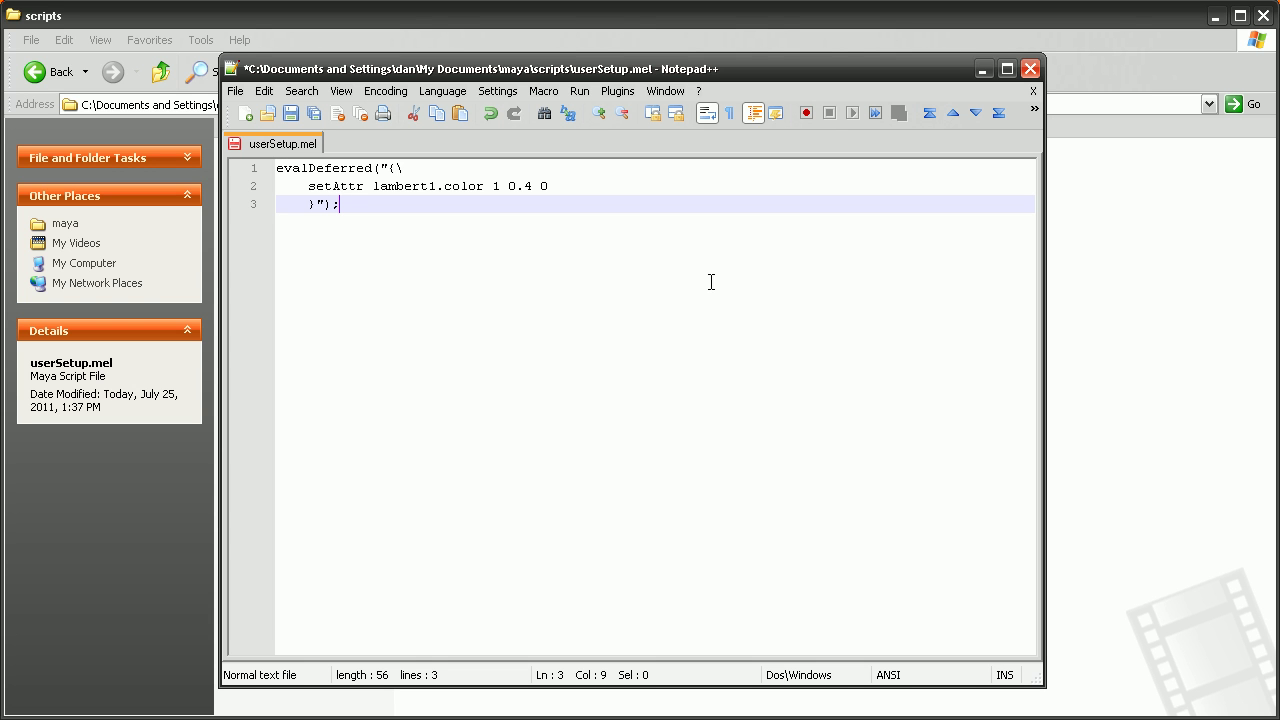
- Save and close userSetup.mel in Notepad++, then show the Hypershade/Persp layout in relaunched Maya
{"action": "left_click", "coordinate": [289, 113]}
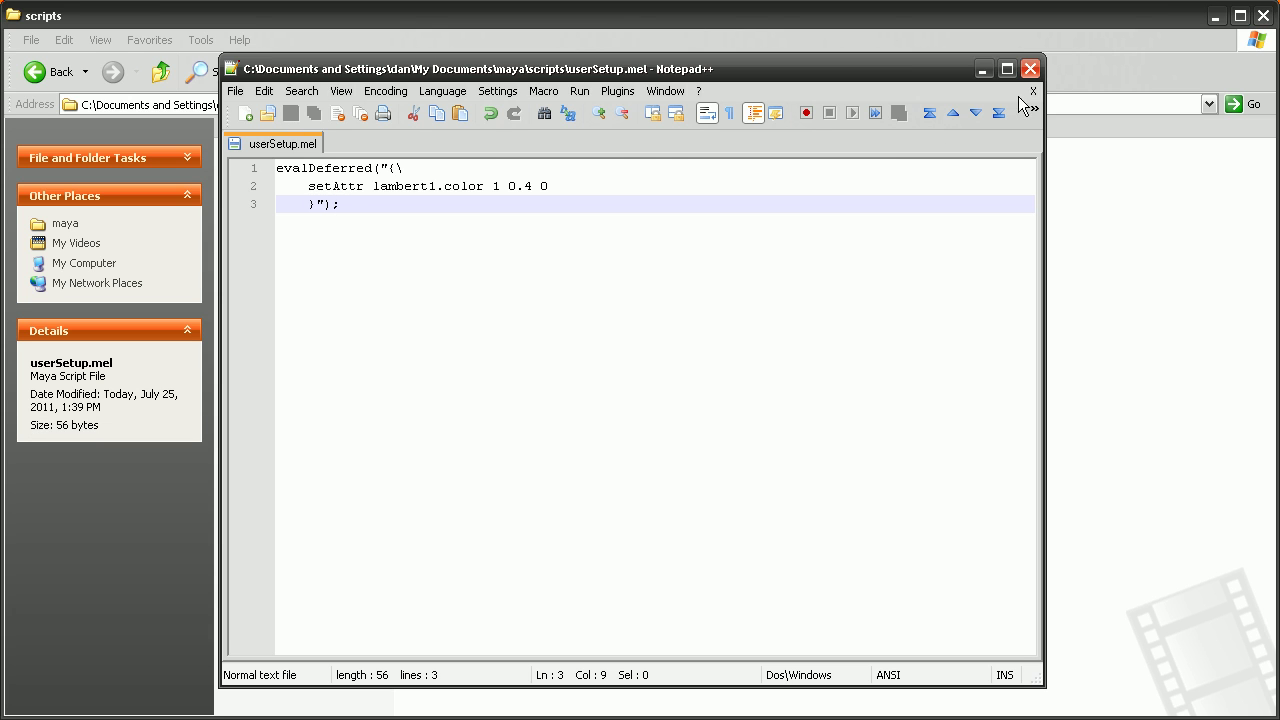
{"action": "left_click", "coordinate": [1030, 68]}
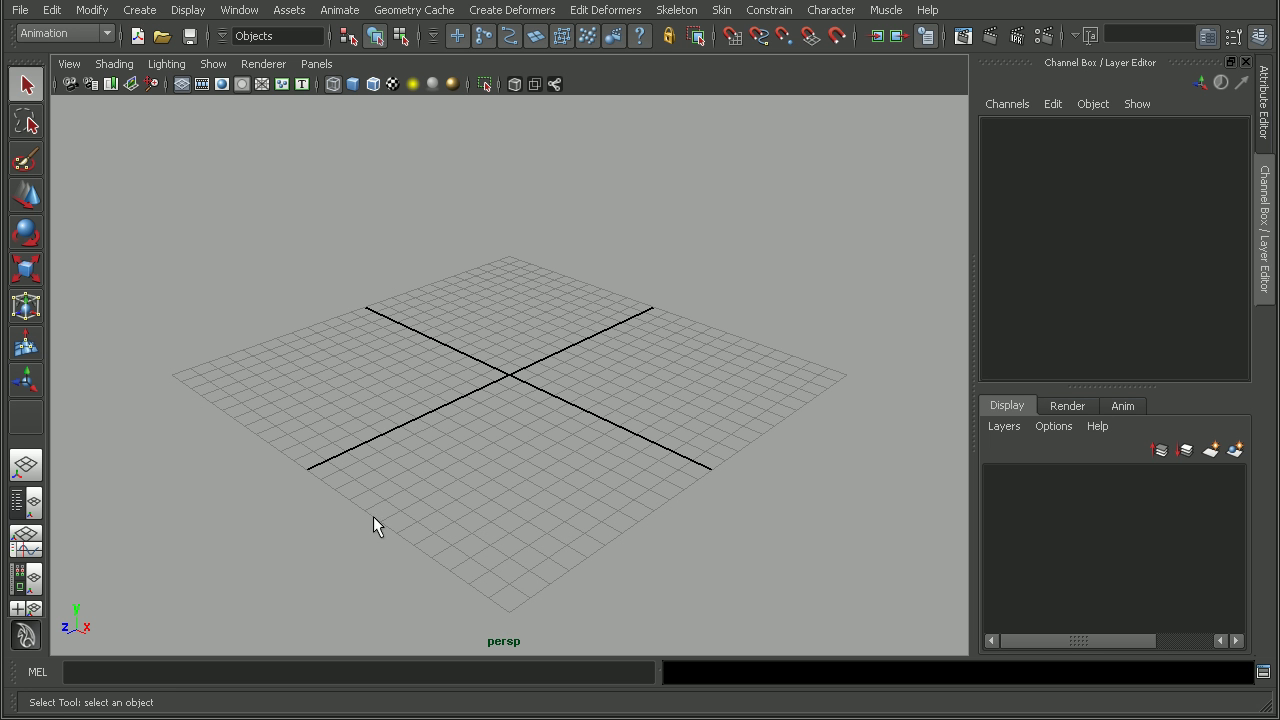
{"action": "left_click", "coordinate": [30, 578]}
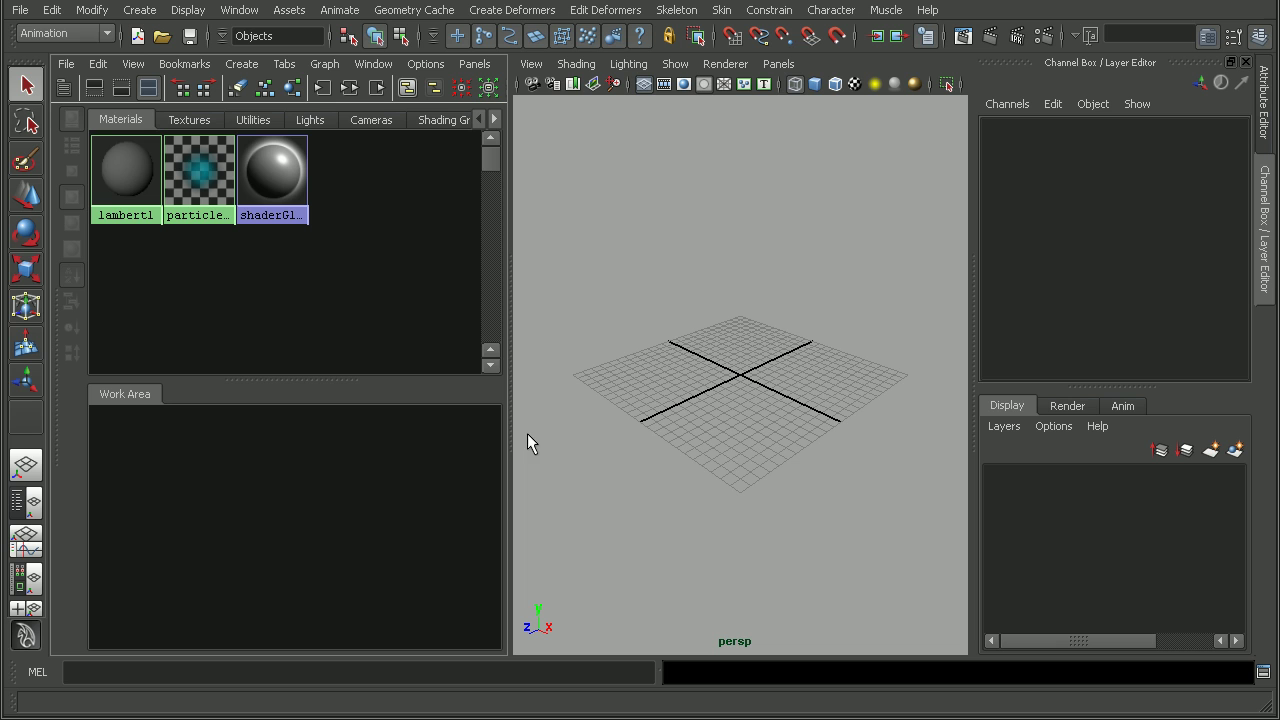
- Select lambert1 in the Hypershade and confirm its colour reads 0.5, 0.5, 0.5
{"action": "left_click", "coordinate": [126, 215]}
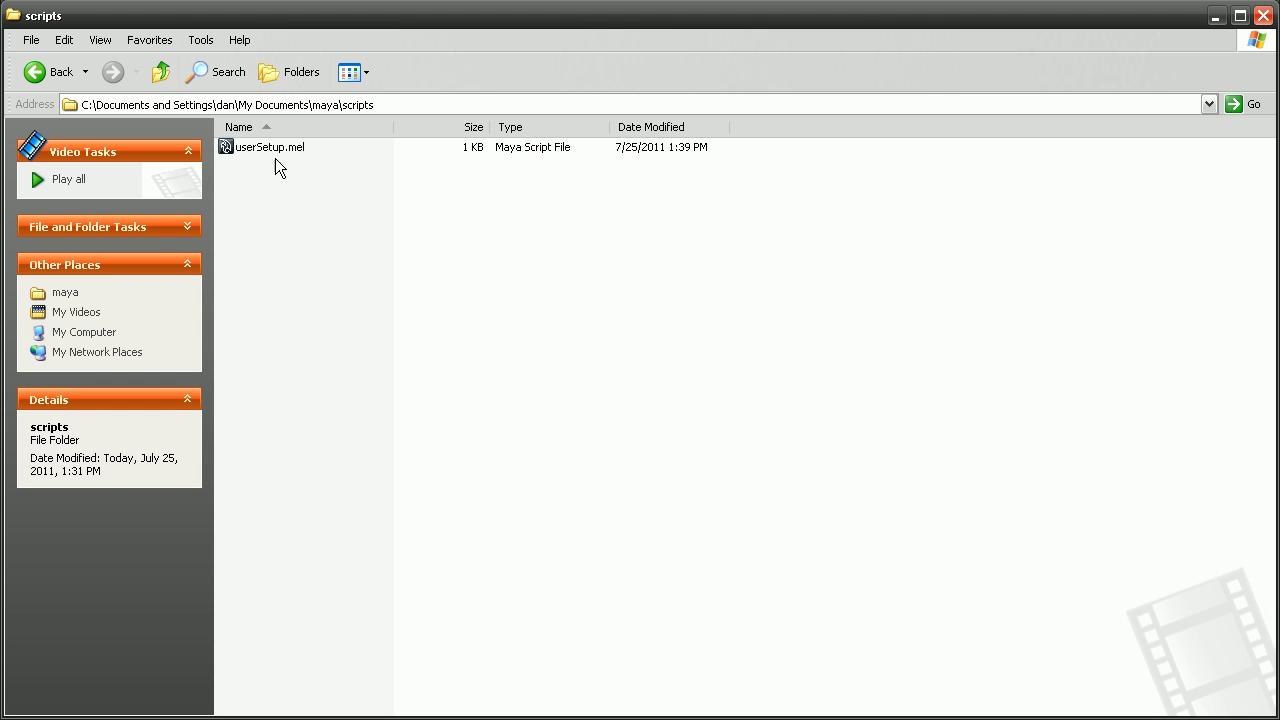
- Append ;\ to the setAttr line of userSetup.mel in Notepad++, then save and close it
{"action": "right_click", "coordinate": [255, 150]}
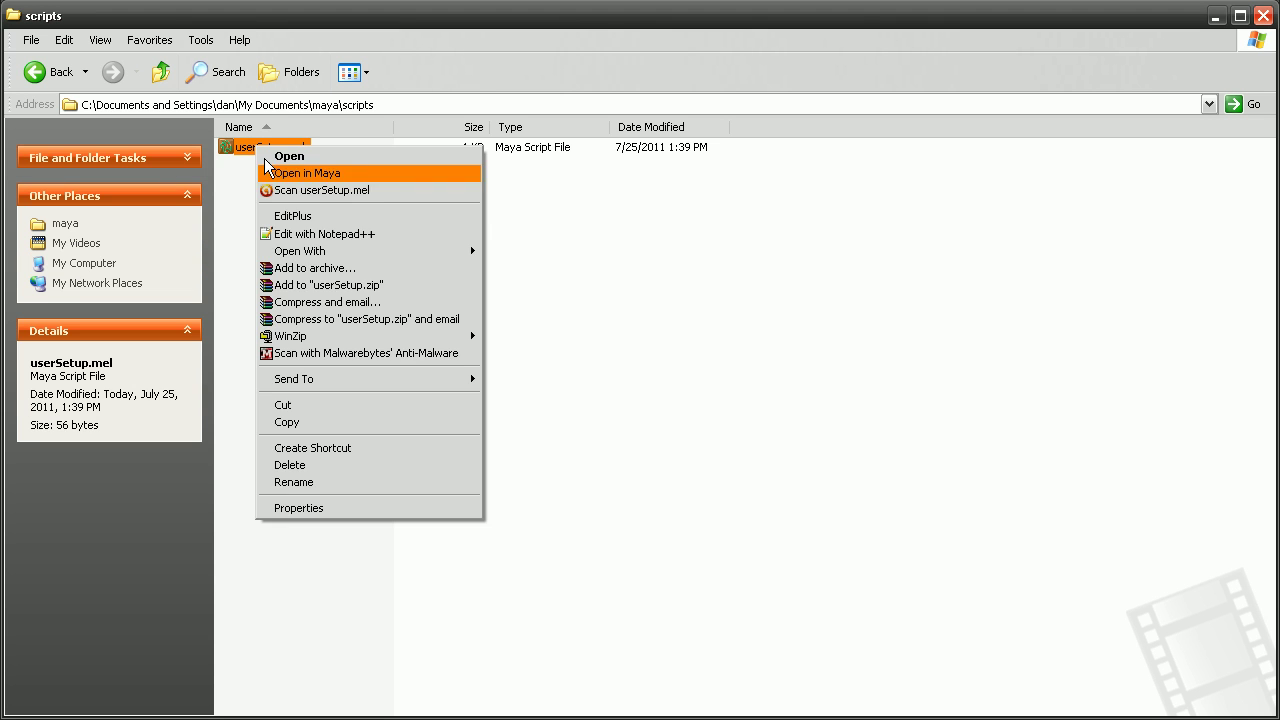
{"action": "left_click", "coordinate": [287, 234]}
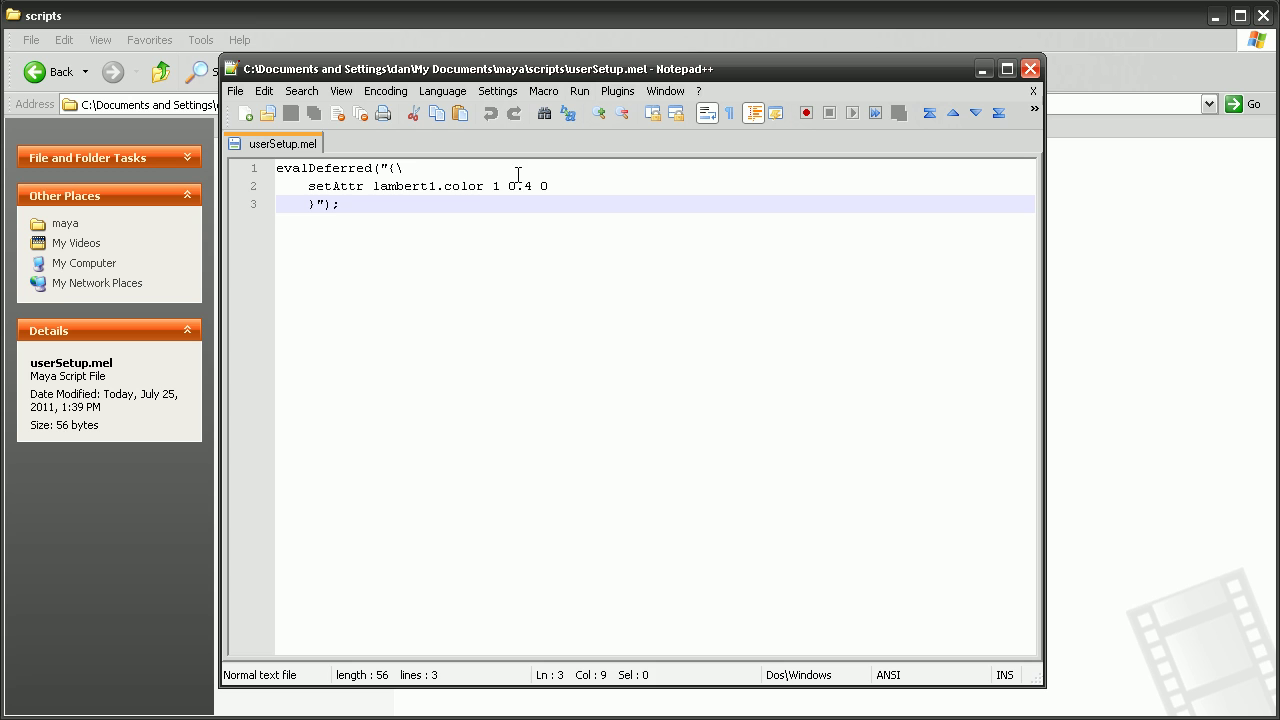
{"action": "left_click", "coordinate": [568, 188]}
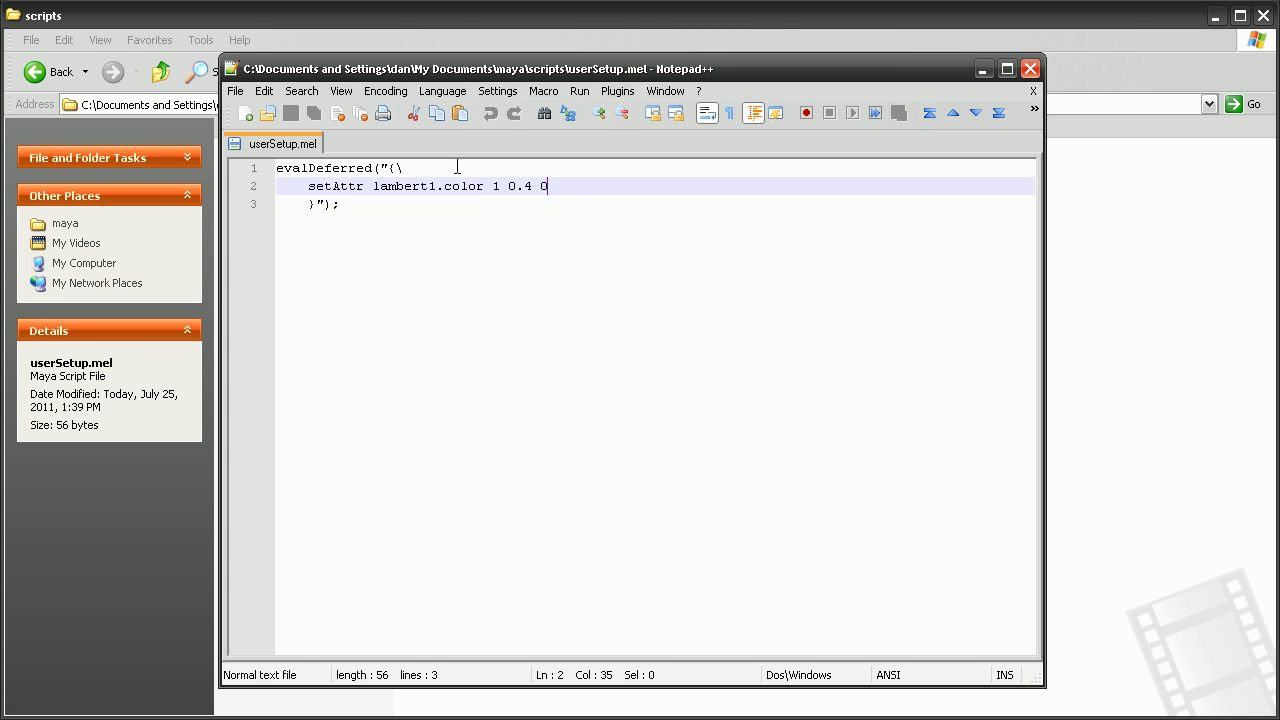
{"action": "left_click_drag", "start_coordinate": [398, 168], "coordinate": [407, 169]}
{"action": "left_click", "coordinate": [600, 190]}
{"action": "type", "text": ";"}
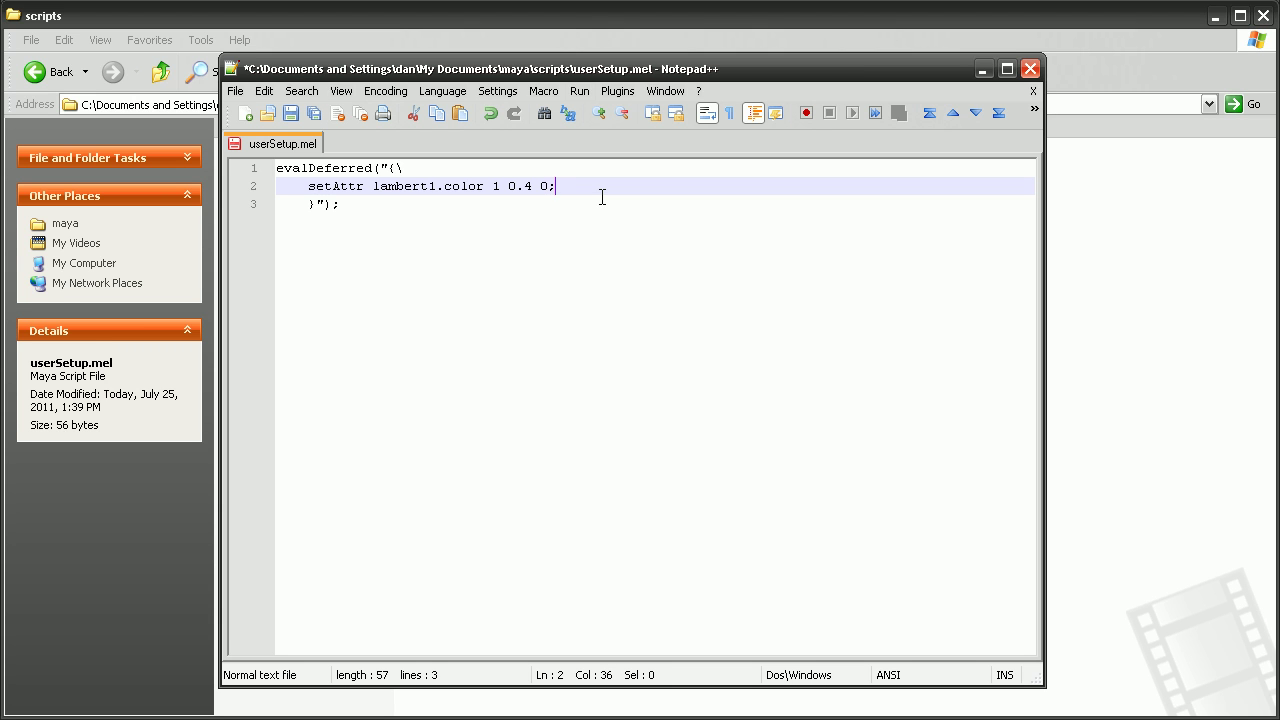
{"action": "type", "text": "\\"}
{"action": "left_click", "coordinate": [291, 116]}
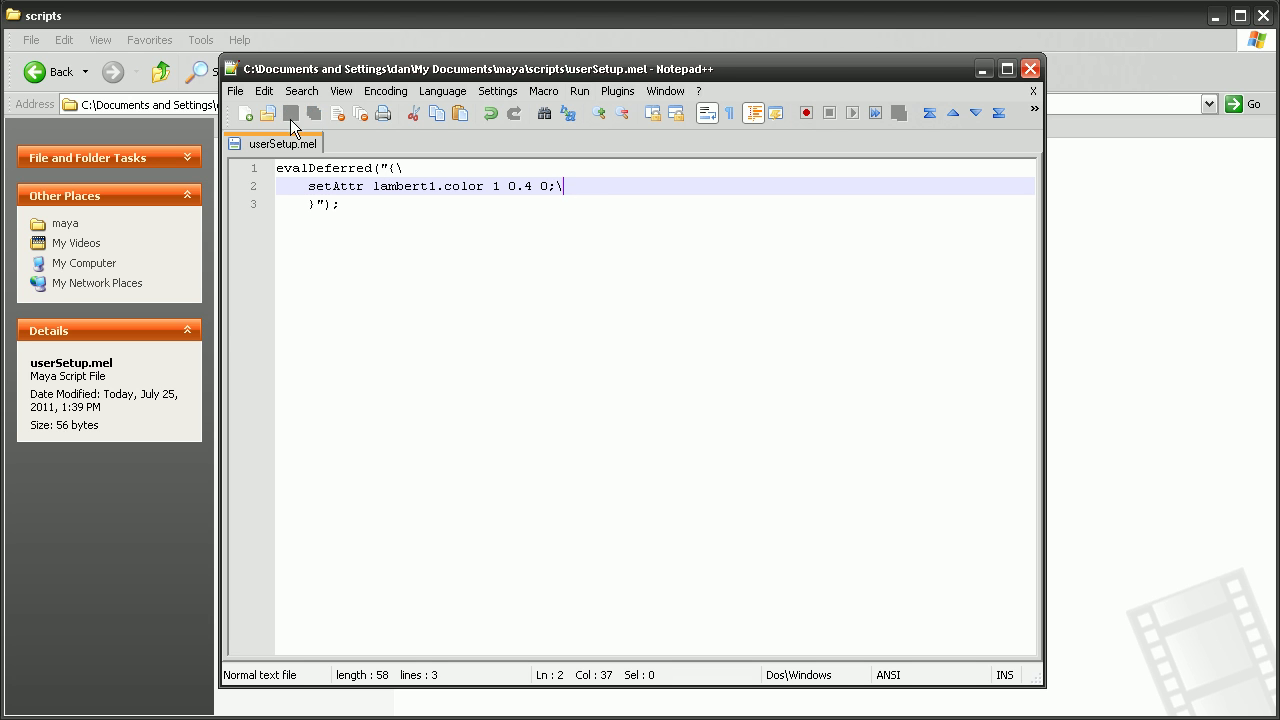
{"action": "left_click", "coordinate": [1030, 68]}
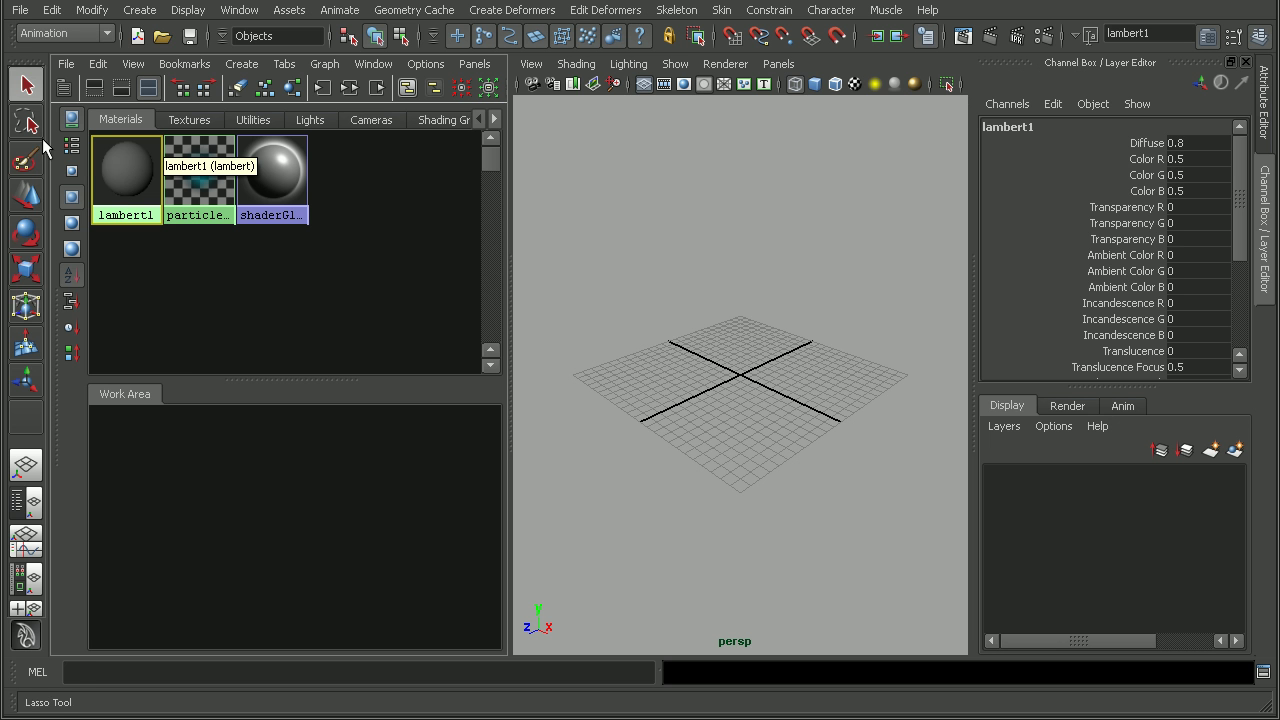
- Exit Maya from the File menu so it restarts and runs the startup script
{"action": "left_click", "coordinate": [20, 9]}
{"action": "left_click", "coordinate": [92, 478]}
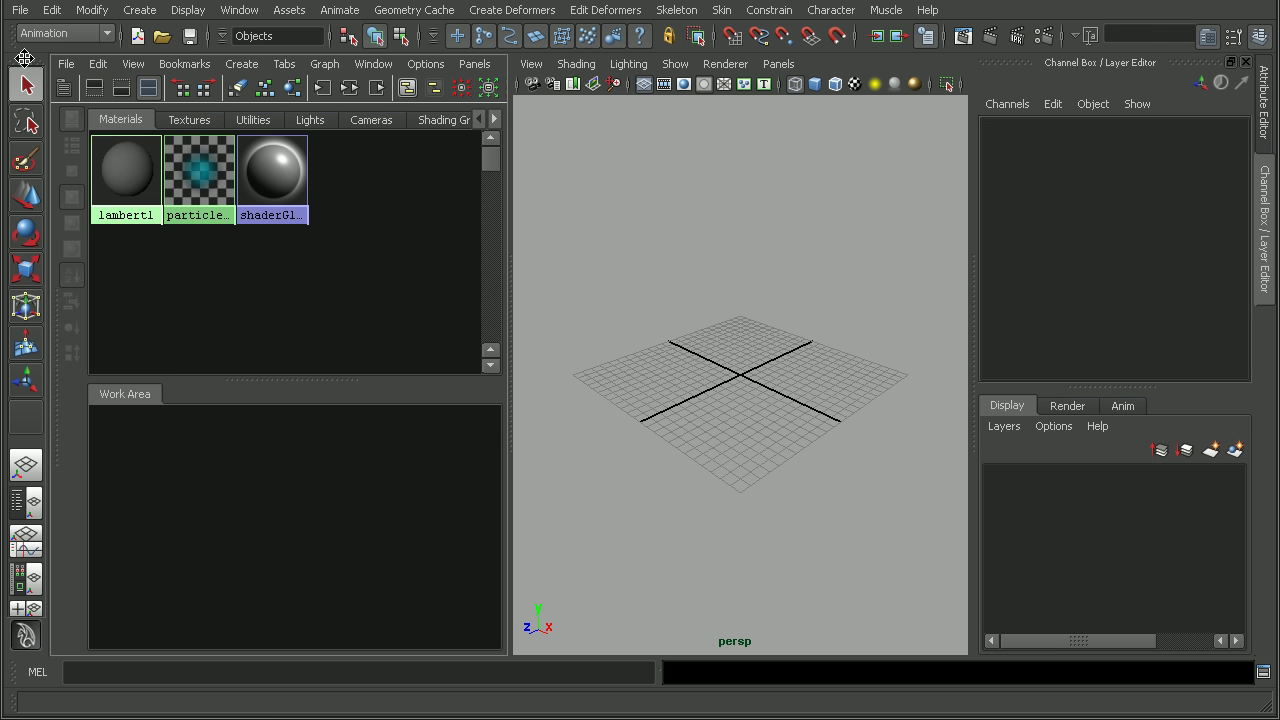
{"action": "left_click", "coordinate": [20, 9]}
{"action": "left_click", "coordinate": [106, 470]}
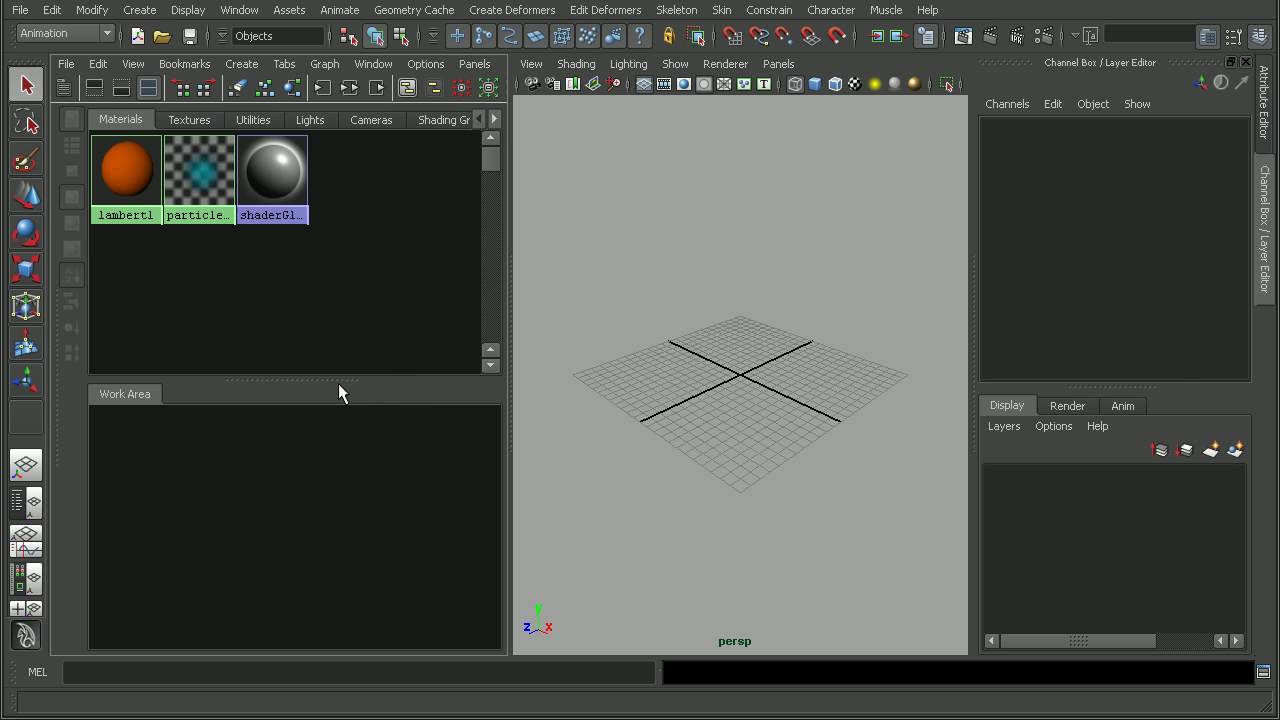
- Reset lambert1's colour from orange to R, G, B 0.5 in its colour chooser
{"action": "left_click", "coordinate": [136, 163]}
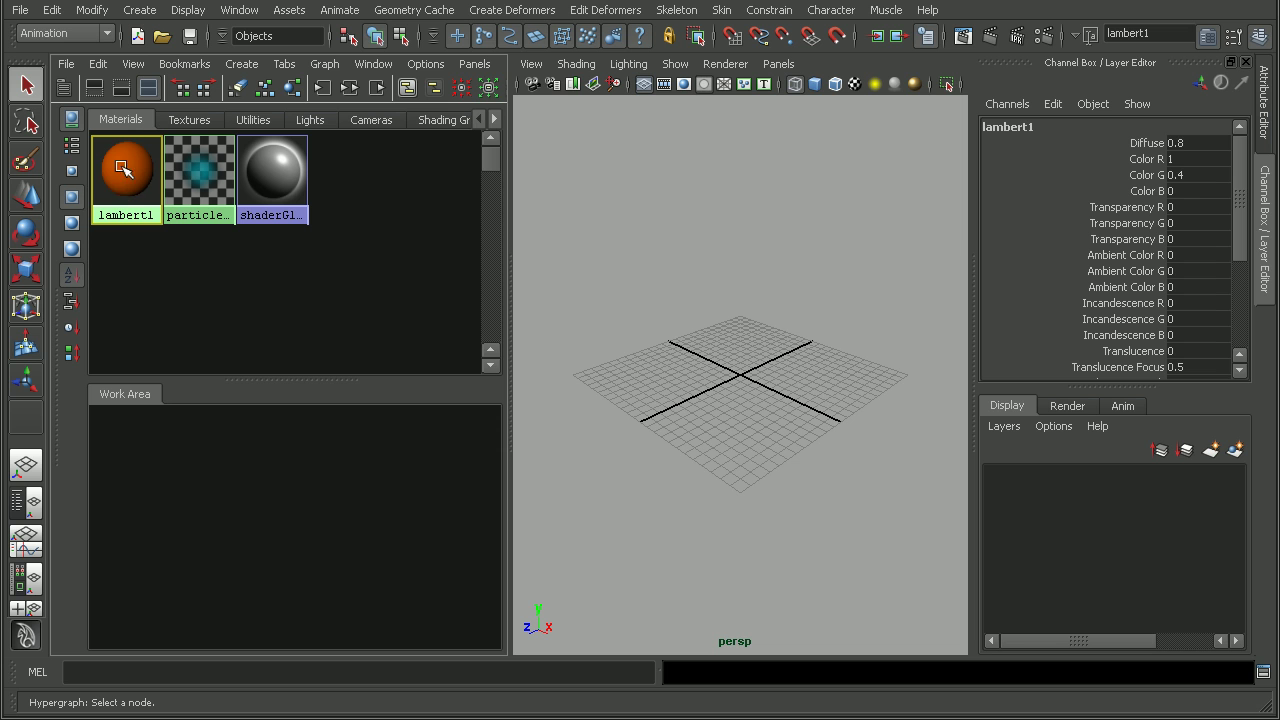
{"action": "double_click", "coordinate": [115, 184]}
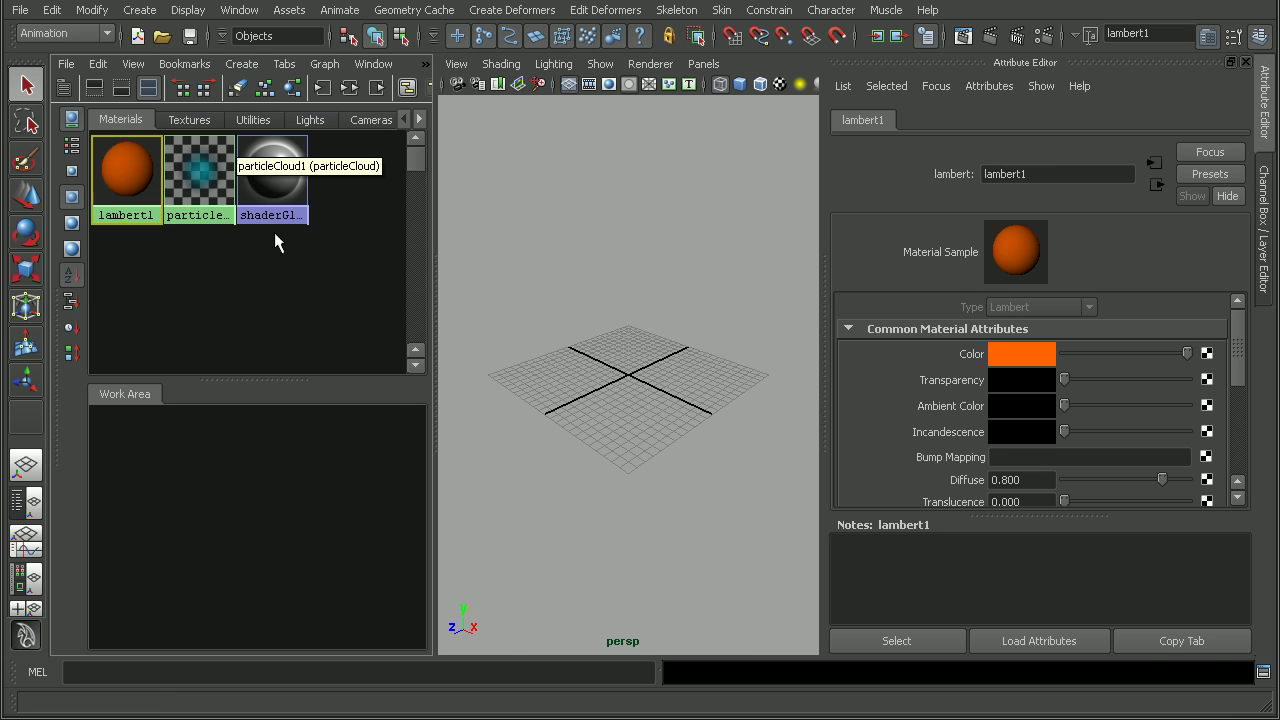
{"action": "left_click", "coordinate": [1022, 355]}
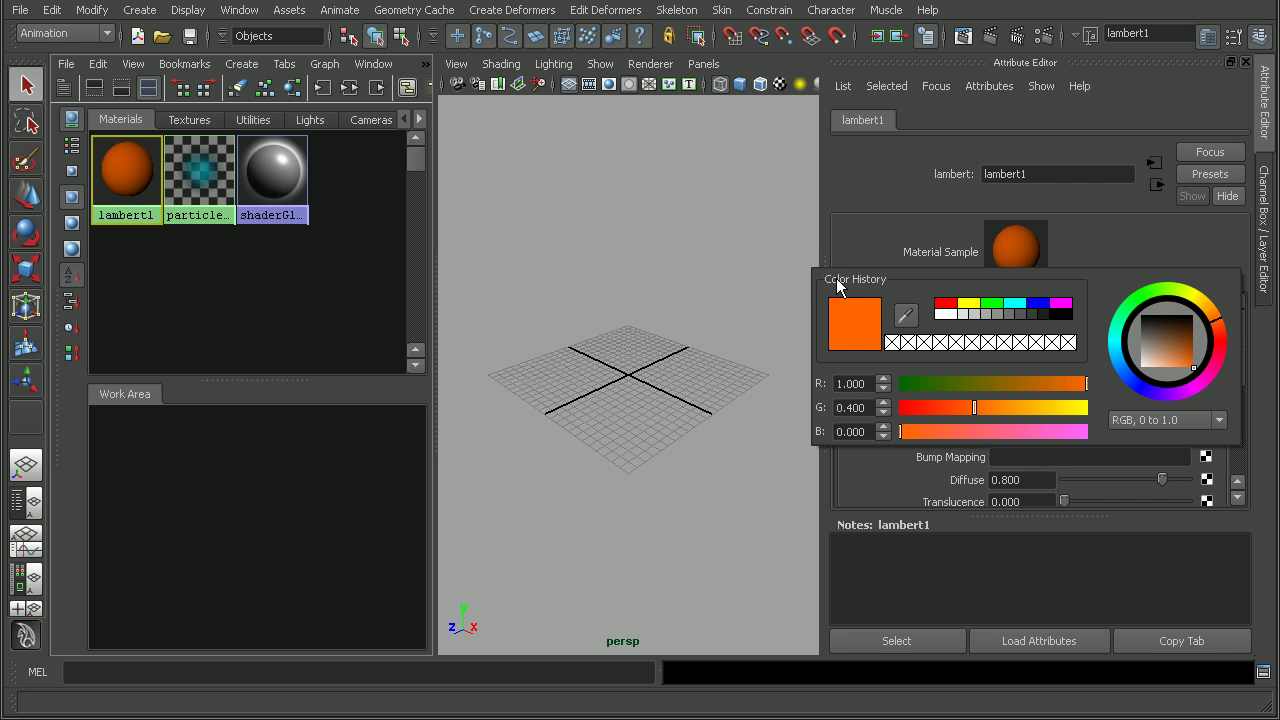
{"action": "double_click", "coordinate": [852, 384]}
{"action": "type", "text": ".5"}
{"action": "key", "text": "Tab"}
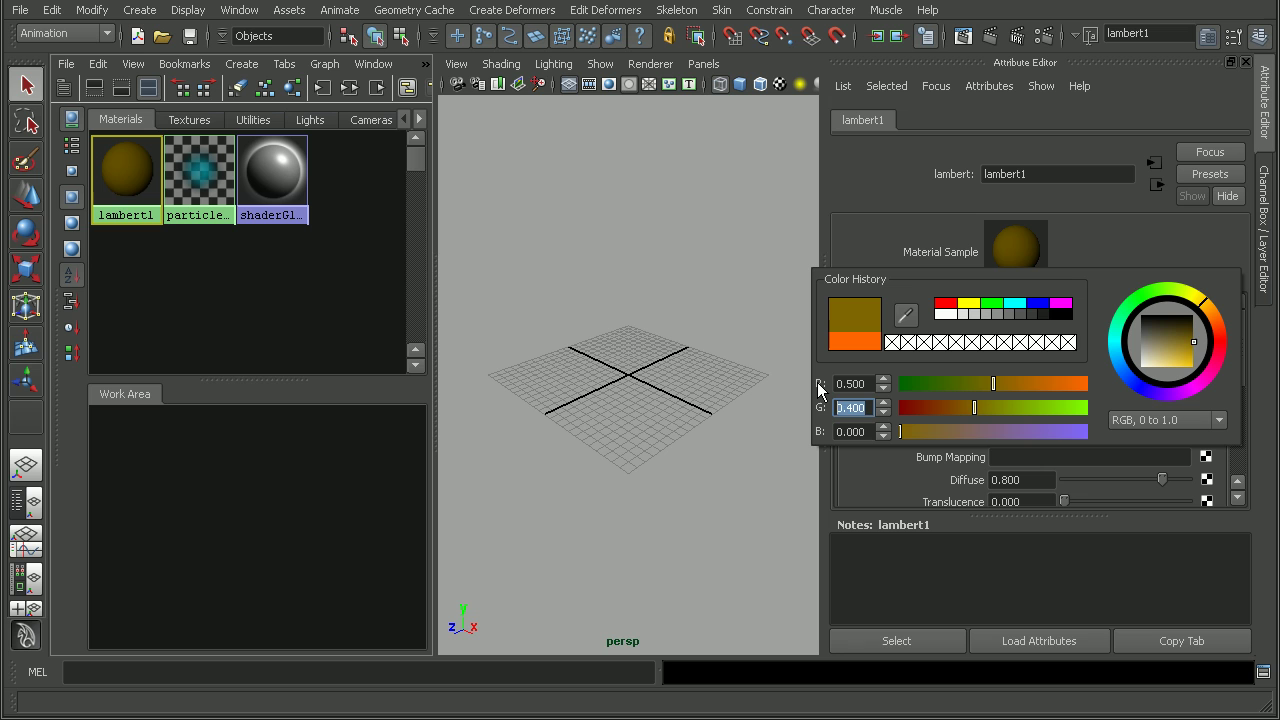
{"action": "type", "text": ".5"}
{"action": "key", "text": "Tab"}
{"action": "type", "text": ".5"}
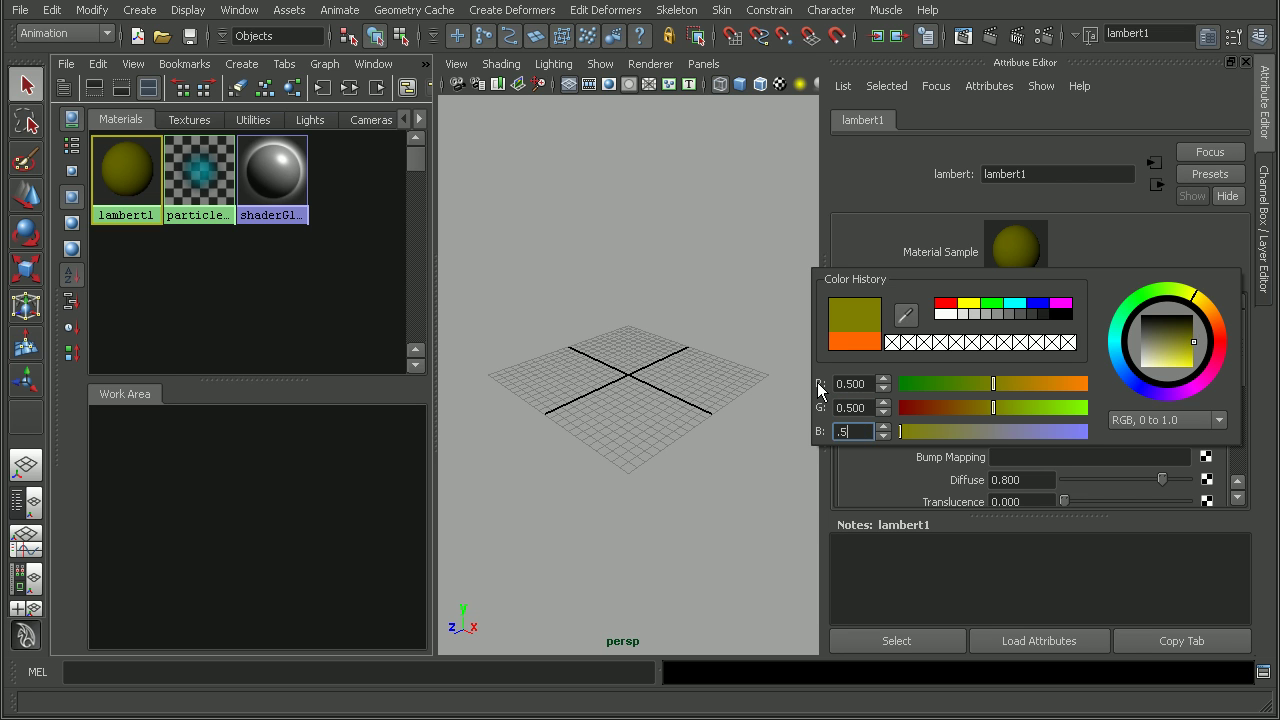
{"action": "key", "text": "Tab"}
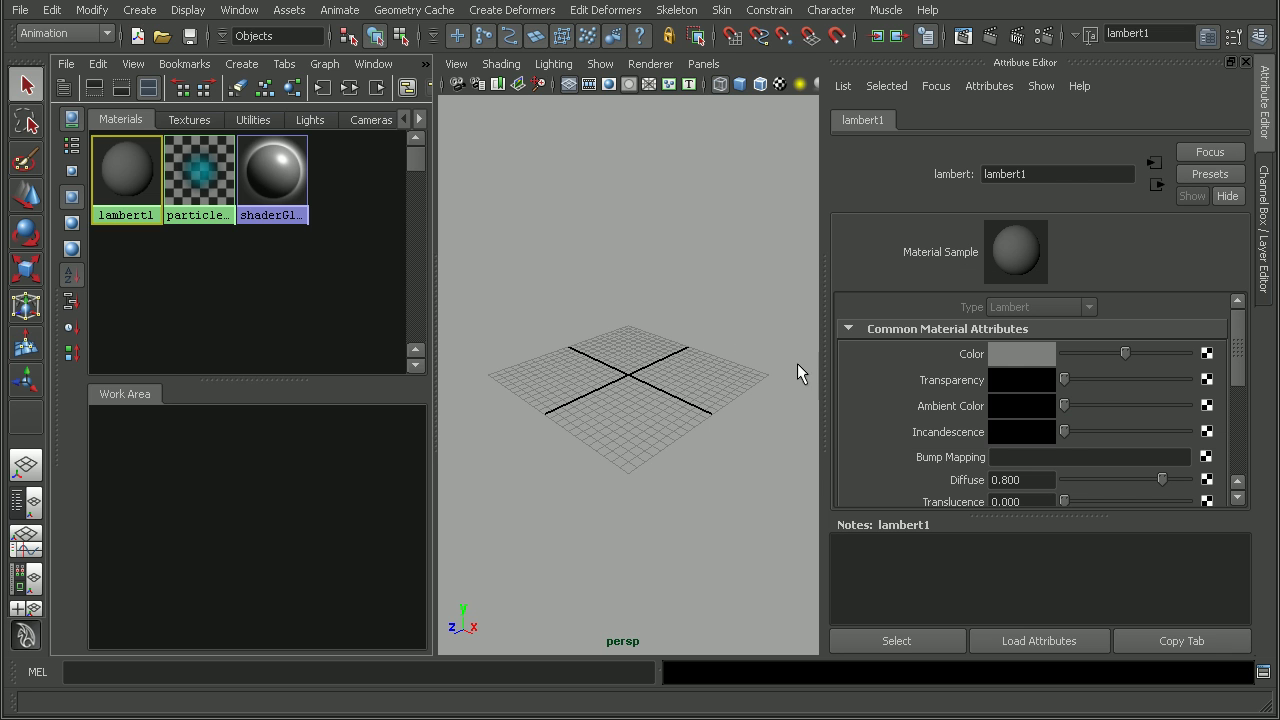
- Exit Maya without saving the scene, and select userSetup.mel in Explorer
{"action": "left_click", "coordinate": [20, 10]}
{"action": "left_click", "coordinate": [102, 472]}
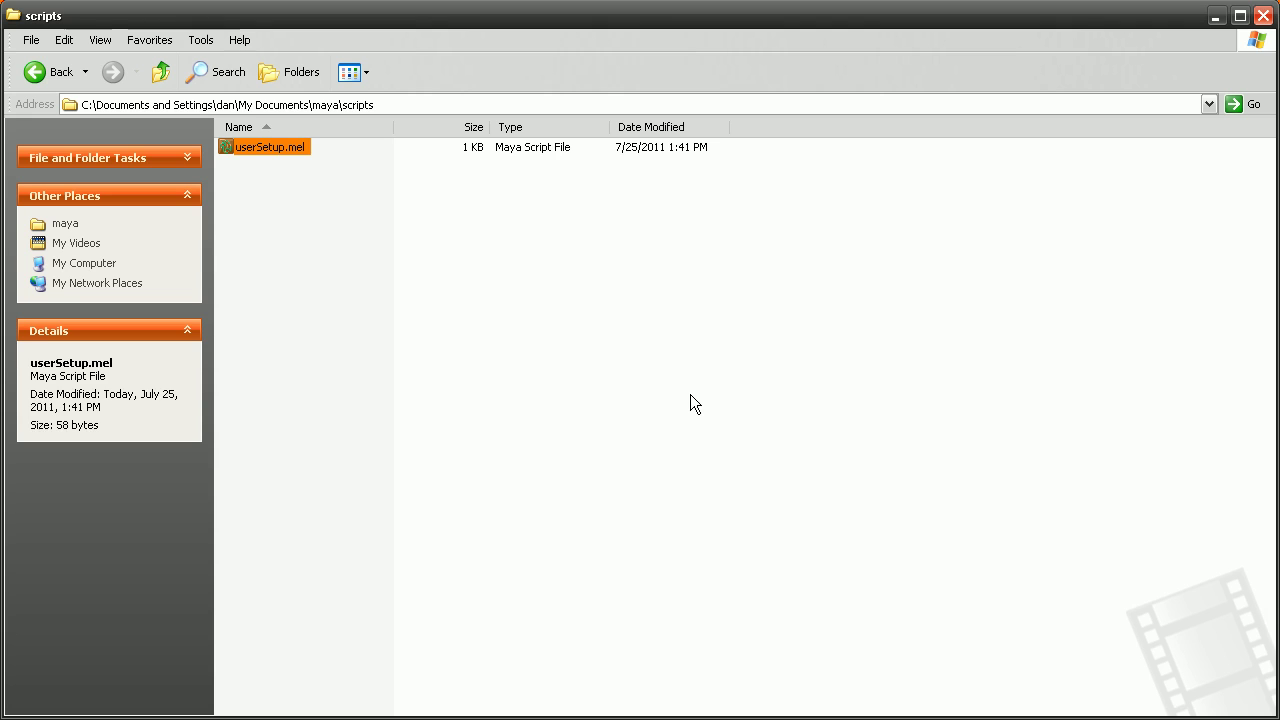
{"action": "left_click", "coordinate": [293, 203]}
{"action": "left_click", "coordinate": [270, 148]}
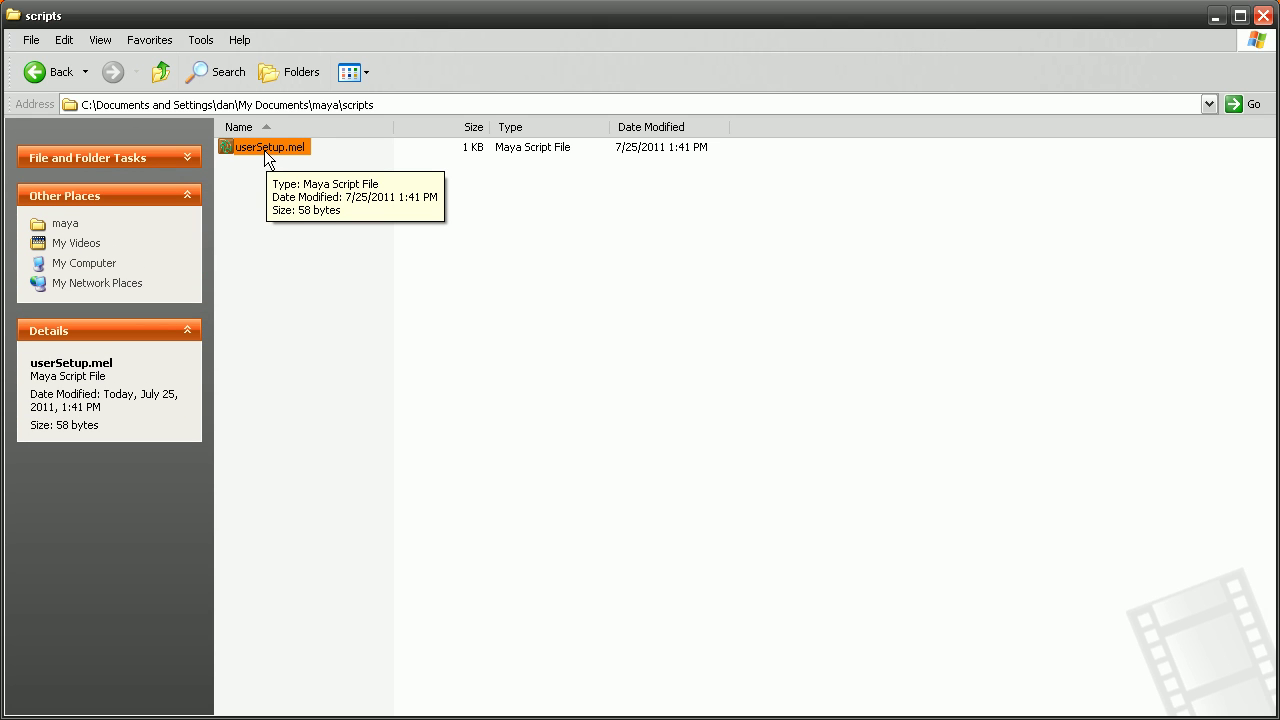
- Change userSetup.mel's colour values to 0.5 0.5 0.5 in Notepad++, then save and close it
{"action": "right_click", "coordinate": [254, 145]}
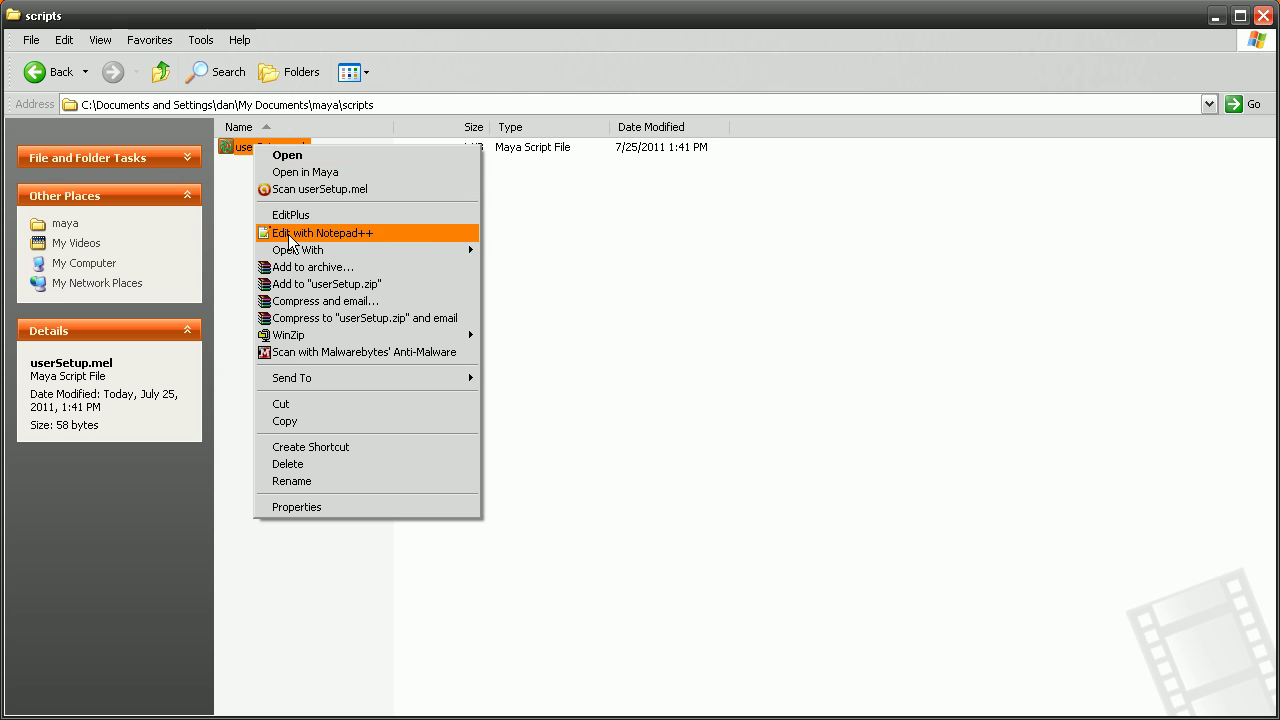
{"action": "left_click", "coordinate": [423, 234]}
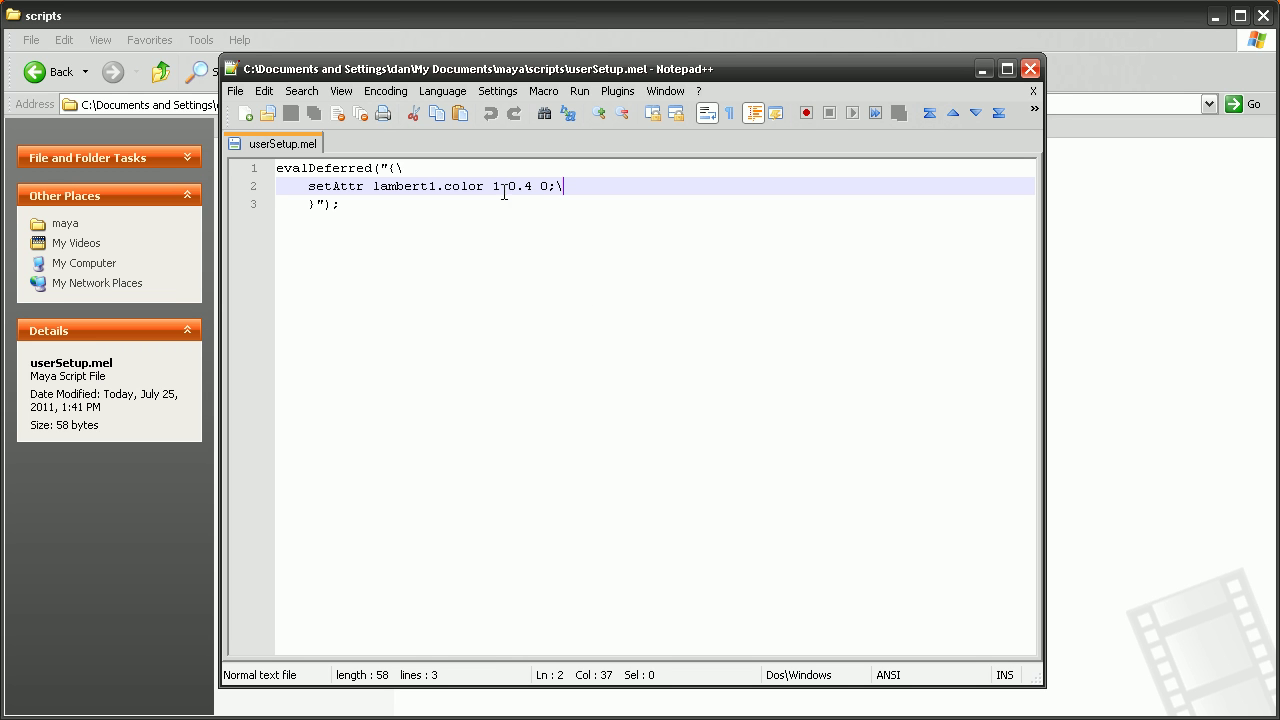
{"action": "left_click", "coordinate": [504, 193]}
{"action": "key", "text": "shift+Left"}
{"action": "type", "text": "0"}
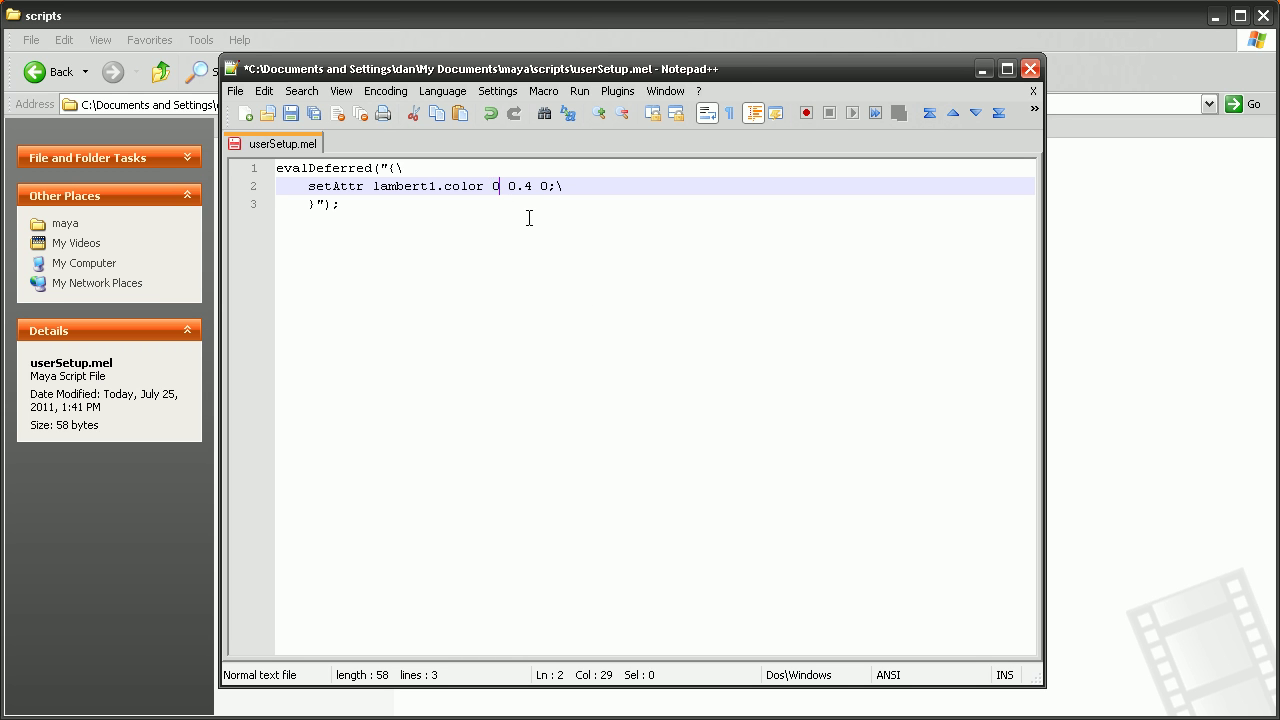
{"action": "type", "text": ".5"}
{"action": "key", "text": "Right"}
{"action": "key", "text": "Right"}
{"action": "key", "text": "shift+Right"}
{"action": "type", "text": "5"}
{"action": "key", "text": "Right"}
{"action": "key", "text": "Right"}
{"action": "type", "text": ".5"}
{"action": "left_click", "coordinate": [291, 114]}
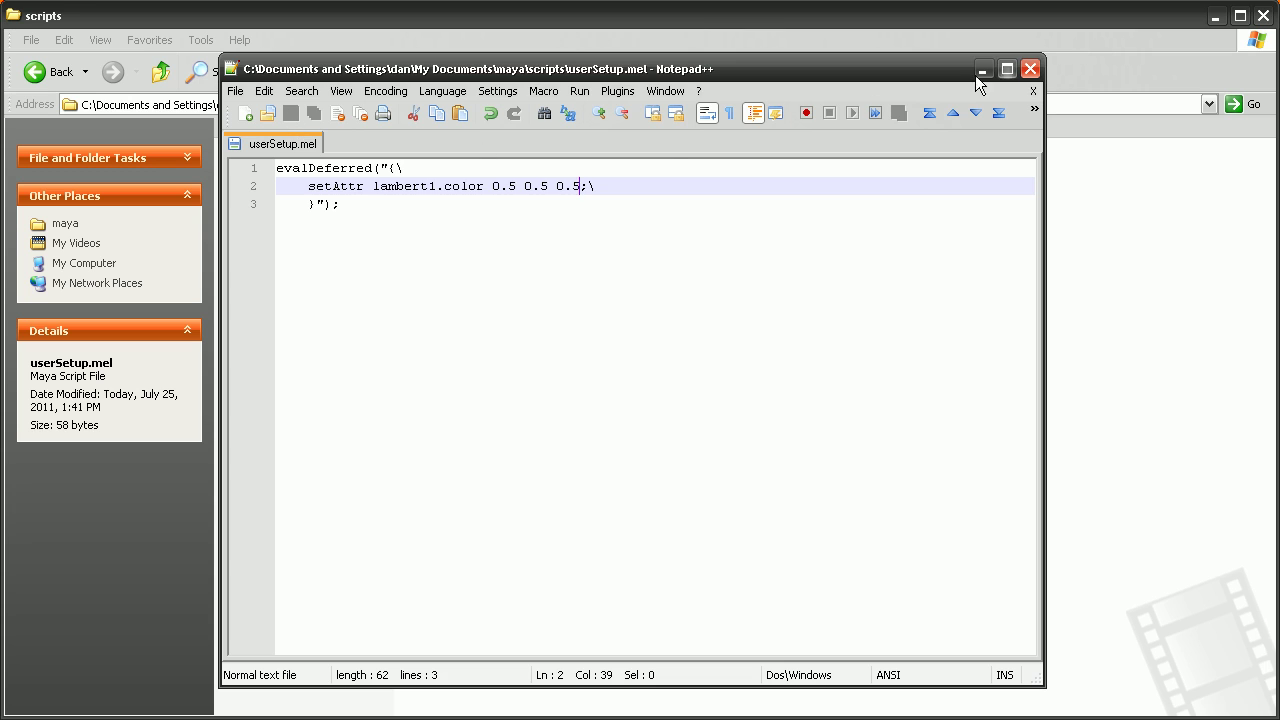
{"action": "left_click", "coordinate": [1030, 69]}
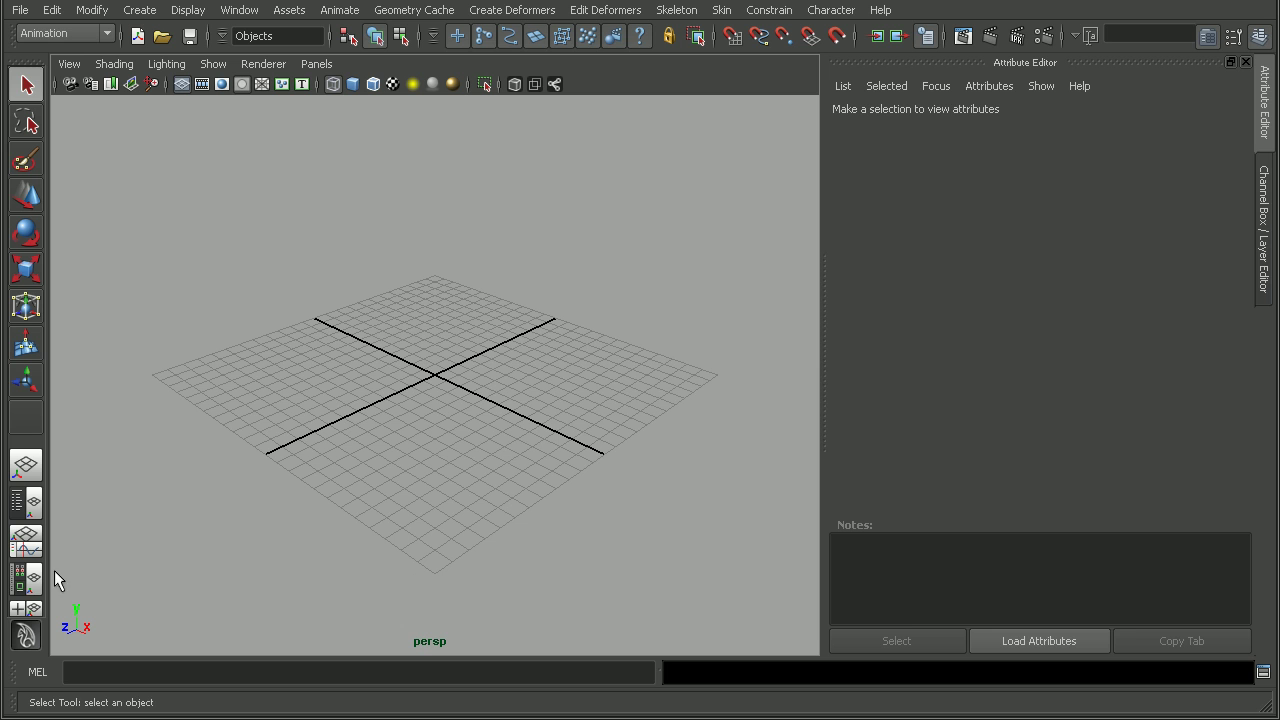
- In the Hypershade layout, confirm lambert1's colour reads 0.5 red, green and blue
{"action": "left_click", "coordinate": [30, 583]}
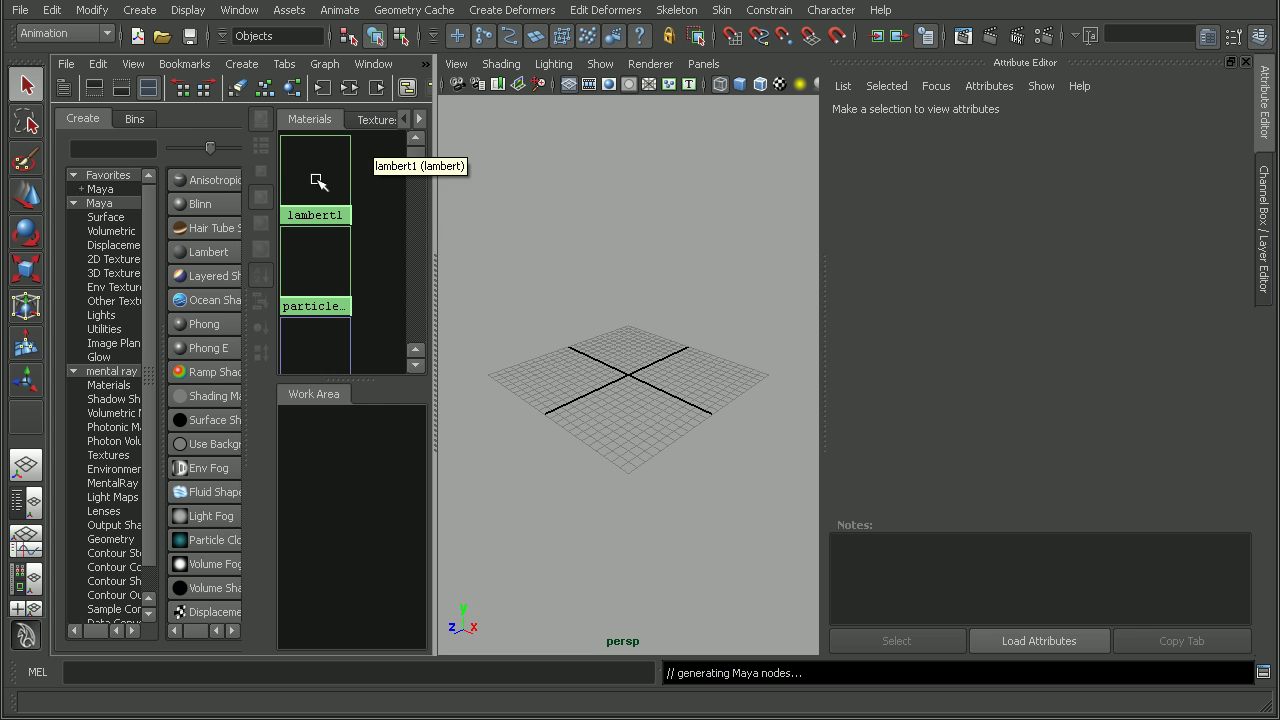
{"action": "left_click", "coordinate": [320, 178]}
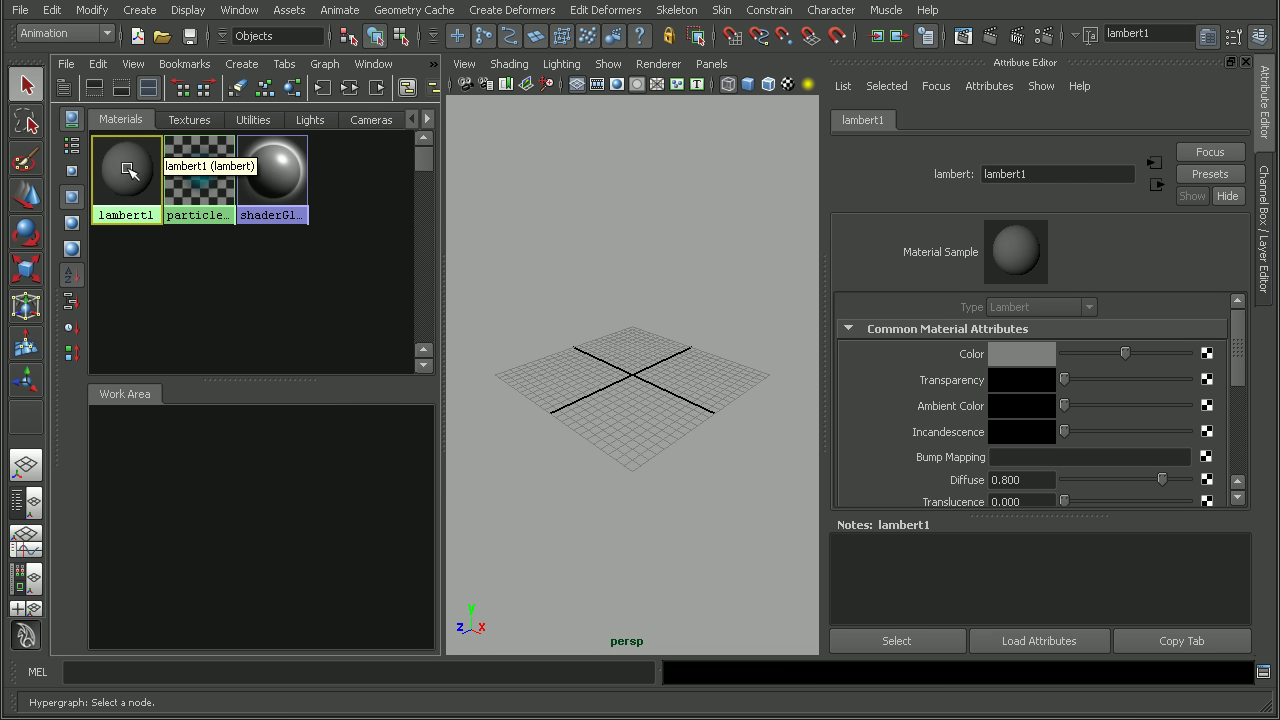
{"action": "left_click", "coordinate": [1031, 361]}
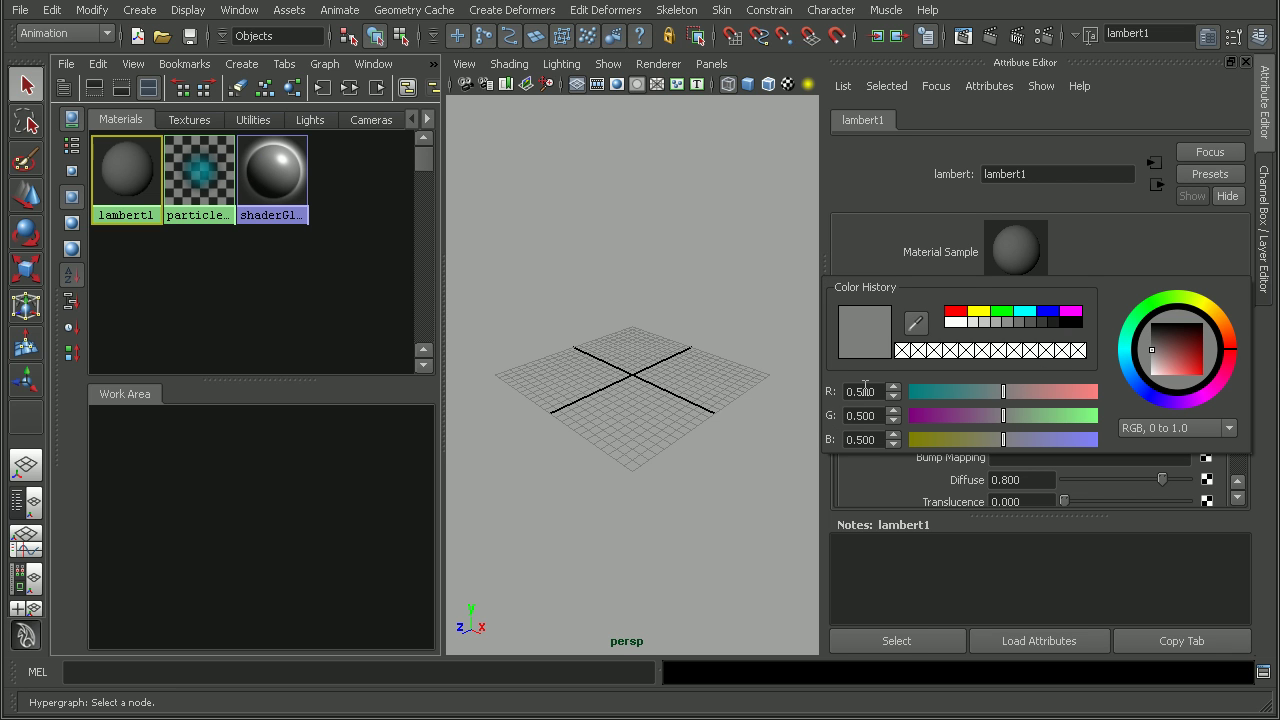